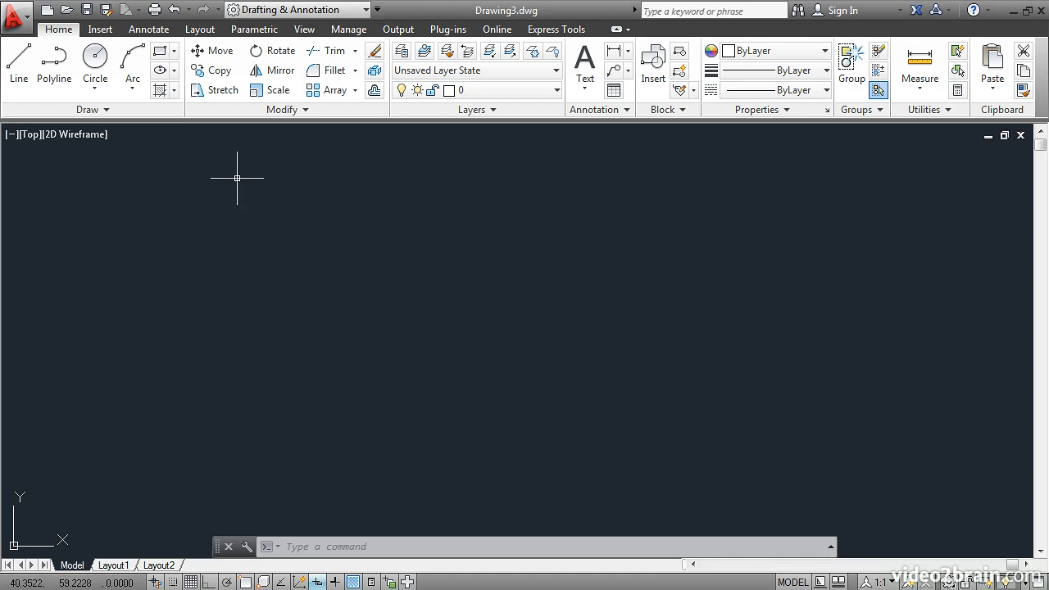
Step: Draw a rectangle 10 units wide and 5 units high in the upper-left part of the drawing area
click(174, 52)
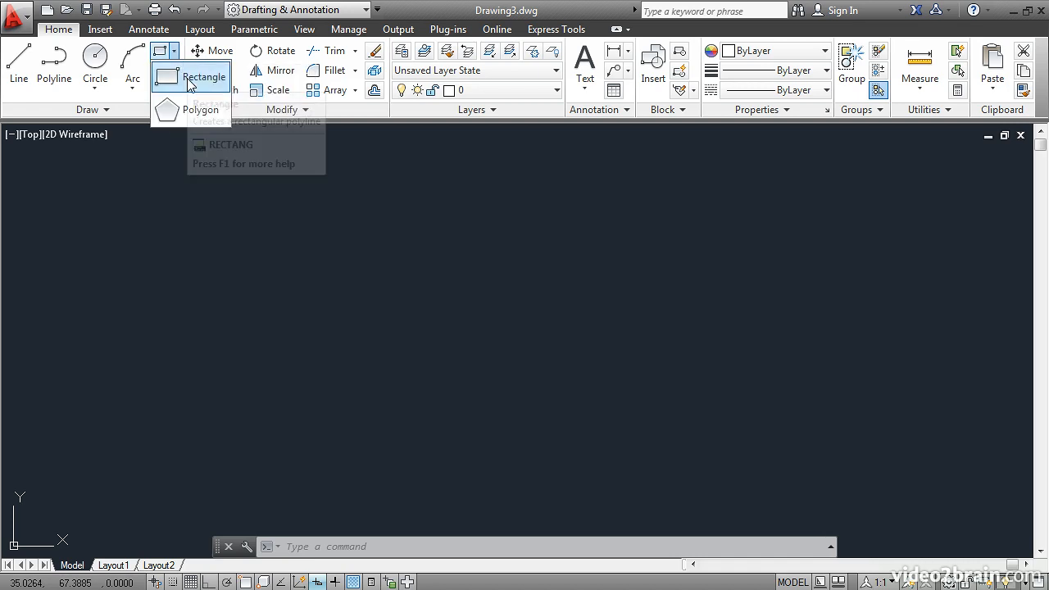
click(190, 82)
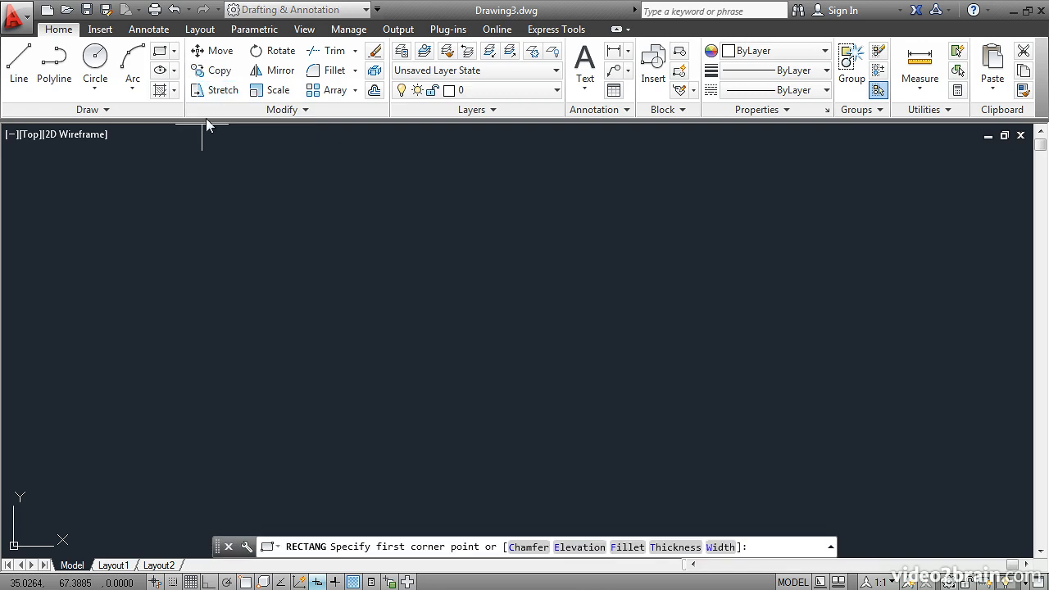
click(238, 225)
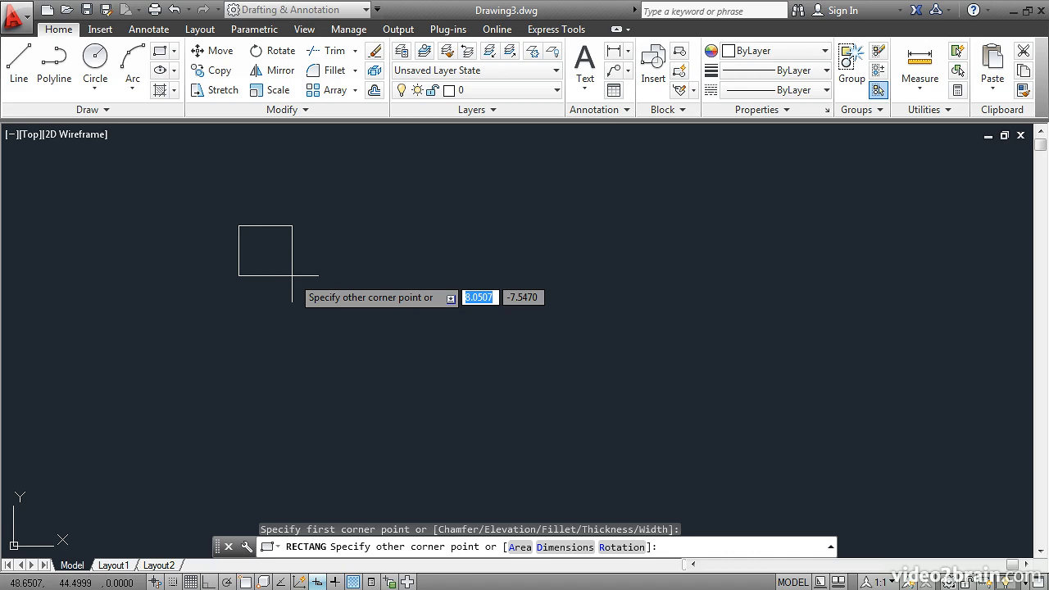
text(10)
key(Tab)
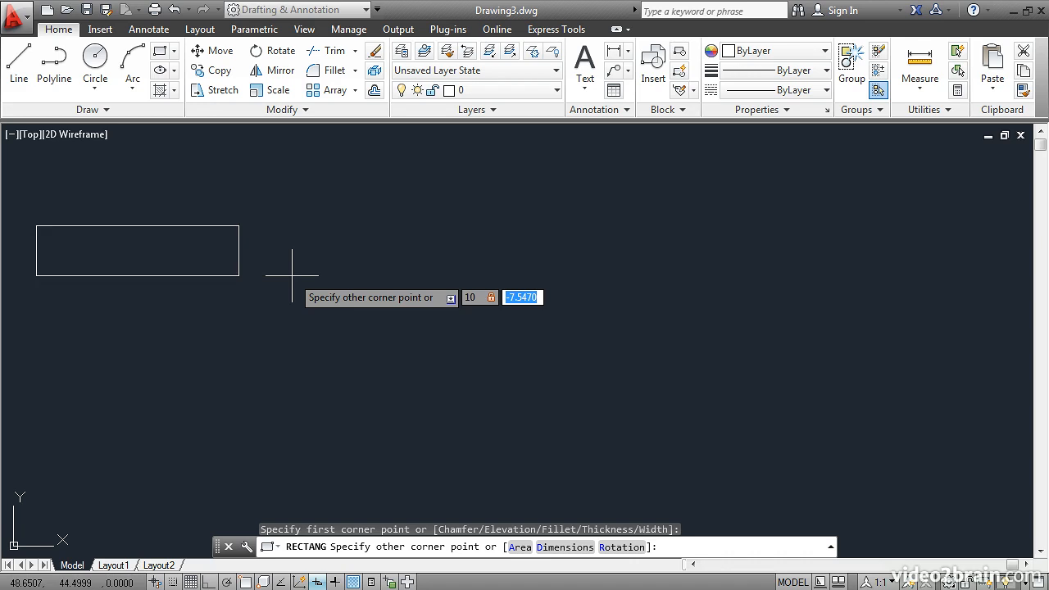
text(5)
key(Return)
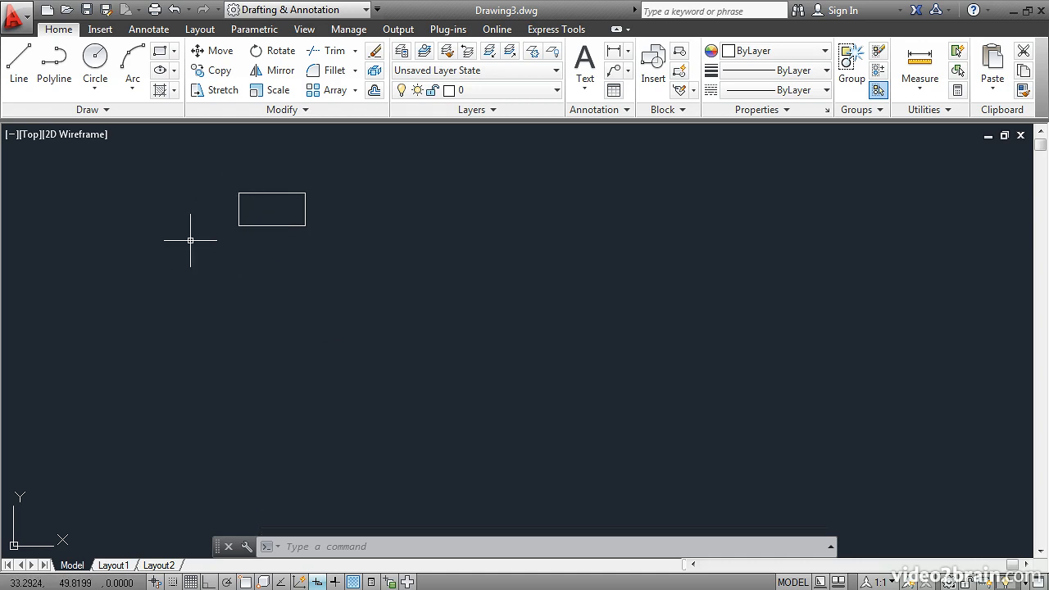
Step: Draw a freehand rectangle below the first one, with its upper-left corner at about 49.6, 42.9
click(159, 50)
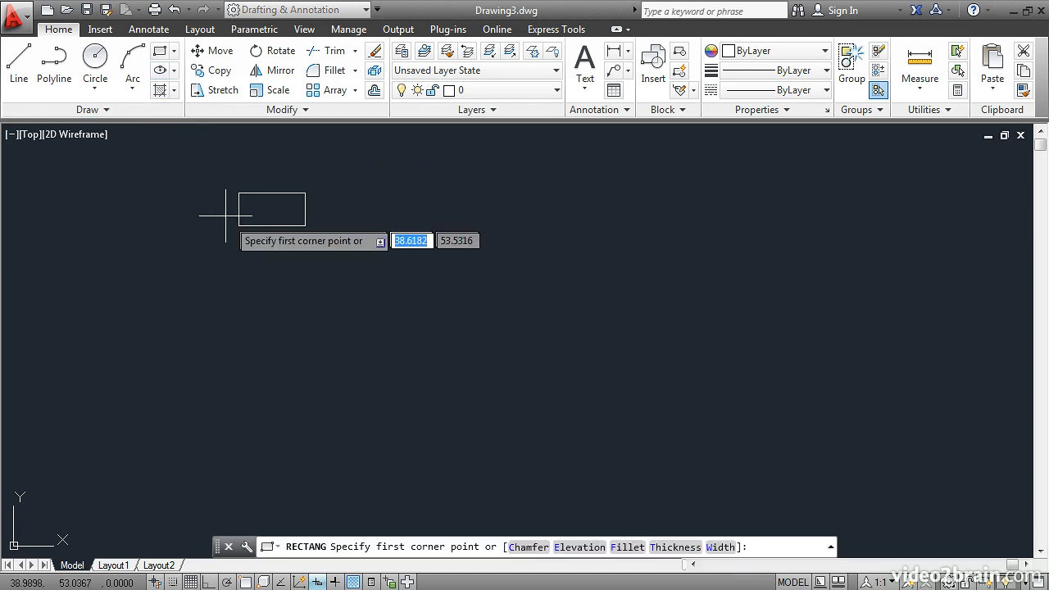
click(298, 287)
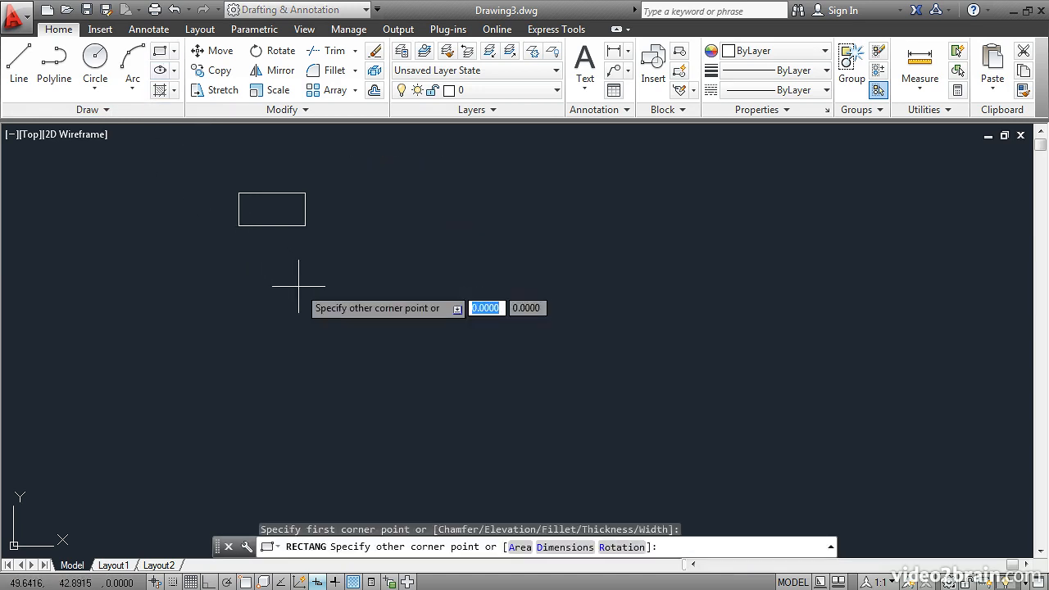
click(364, 333)
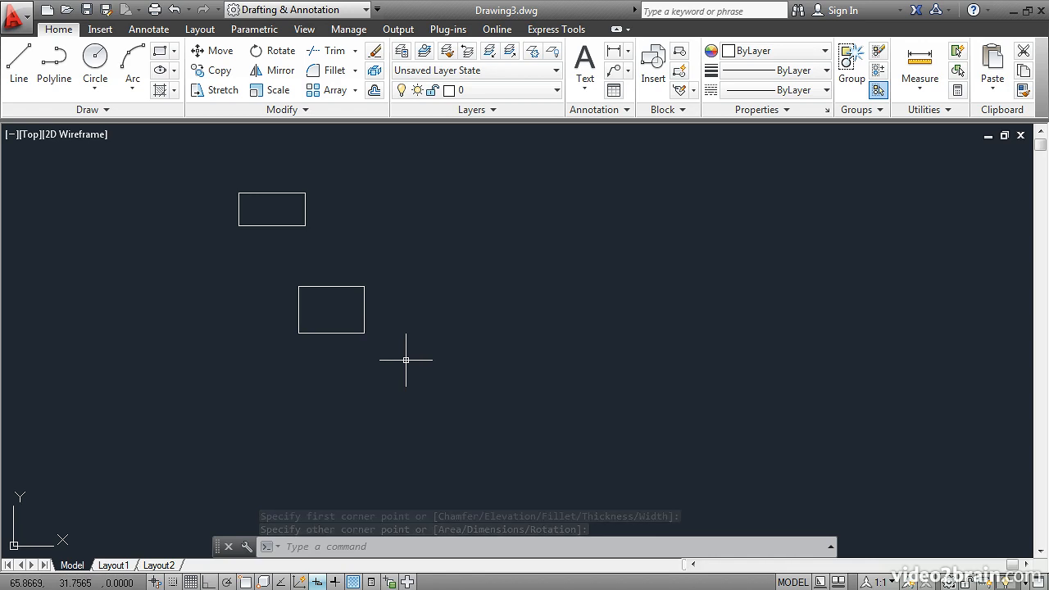
Step: Draw a rectangle beside the freehand one, starting at its lower-right corner with the opposite corner offset -12, 8
click(160, 54)
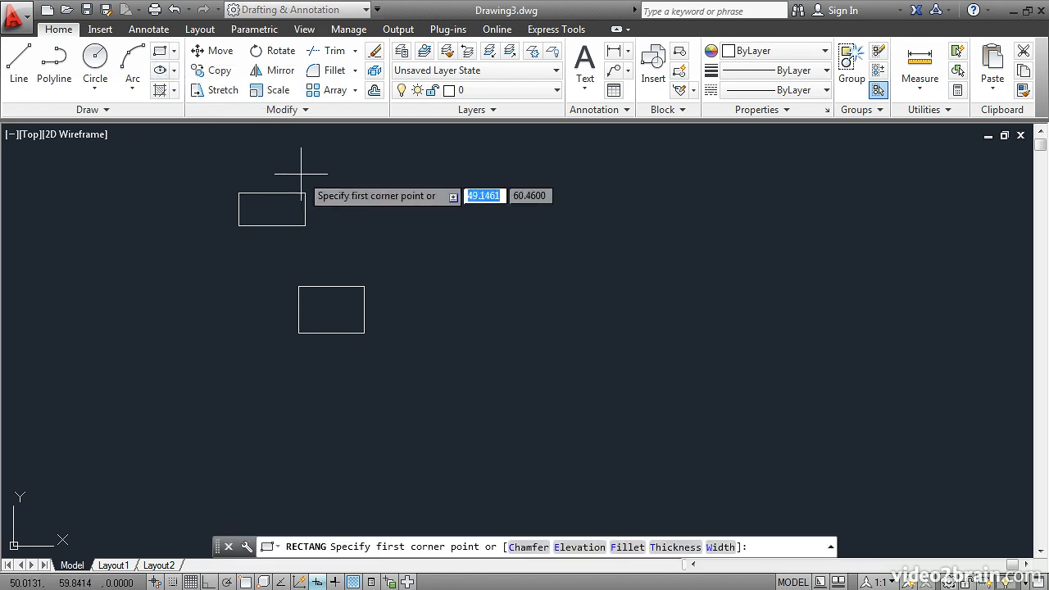
click(511, 332)
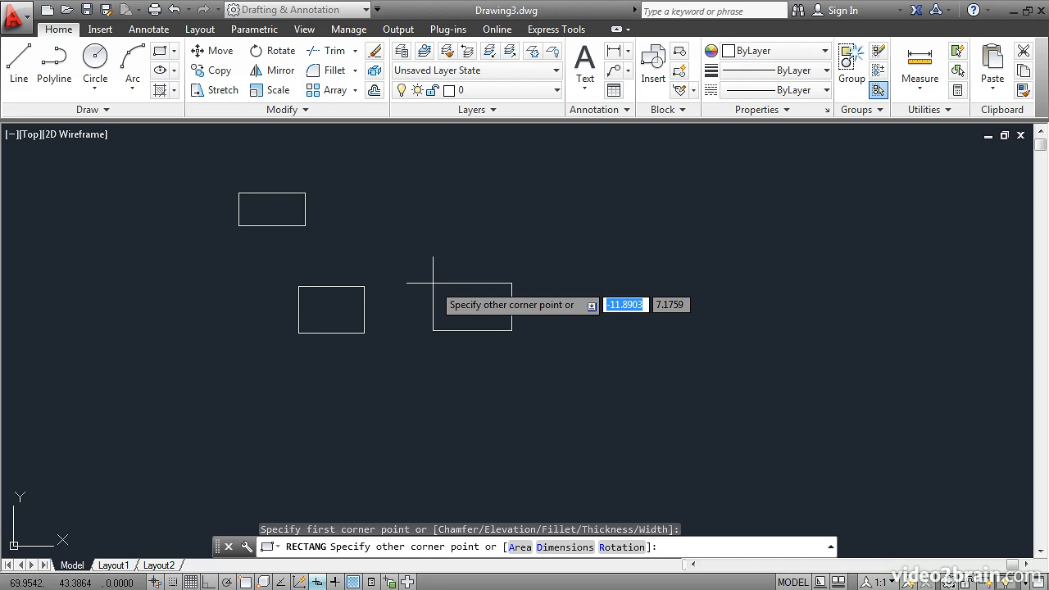
text(-)
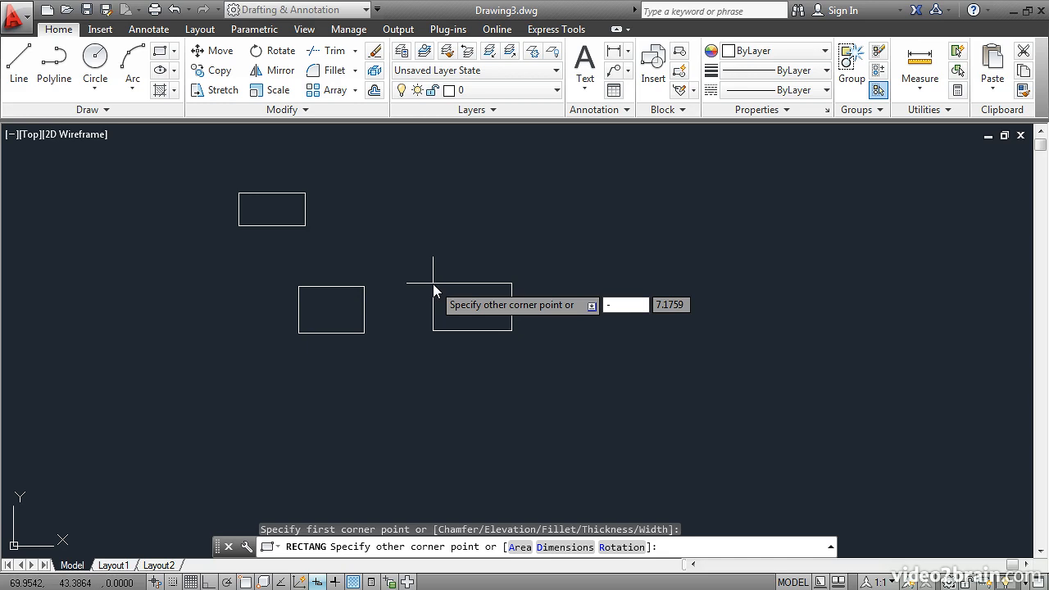
text(12)
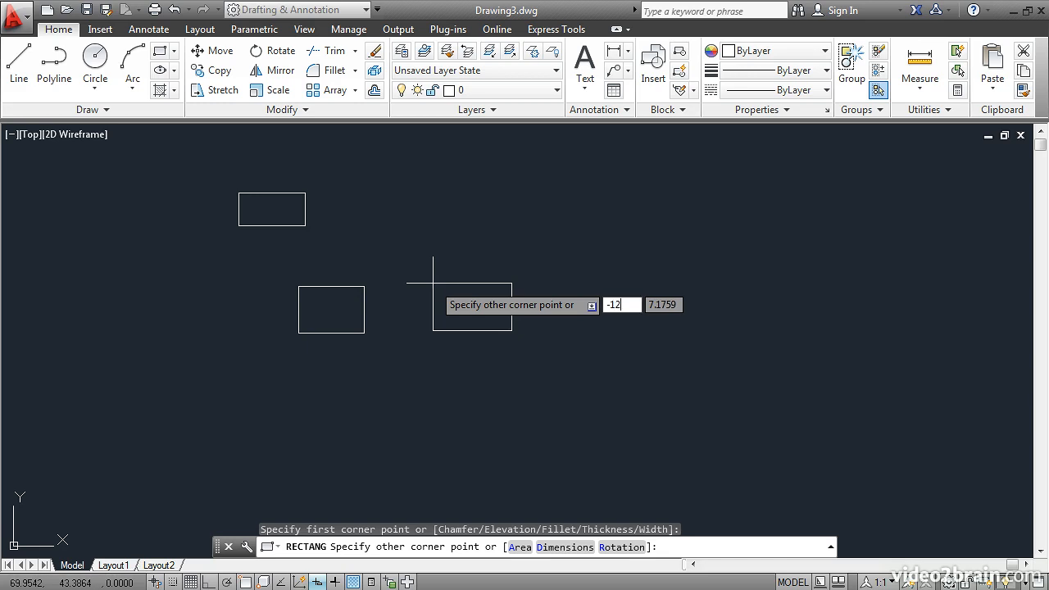
key(Tab)
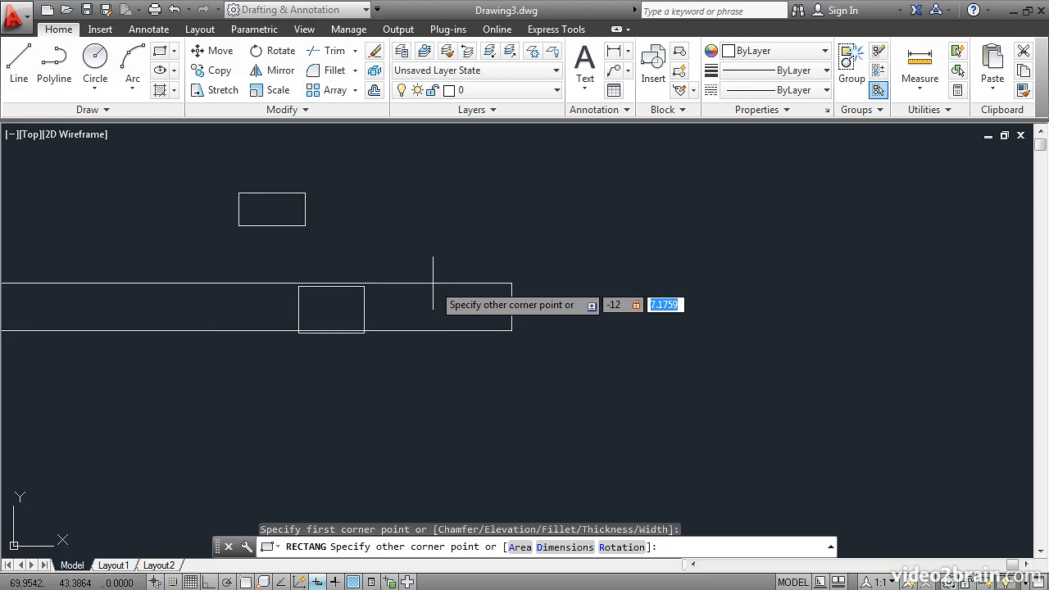
text(8)
key(Return)
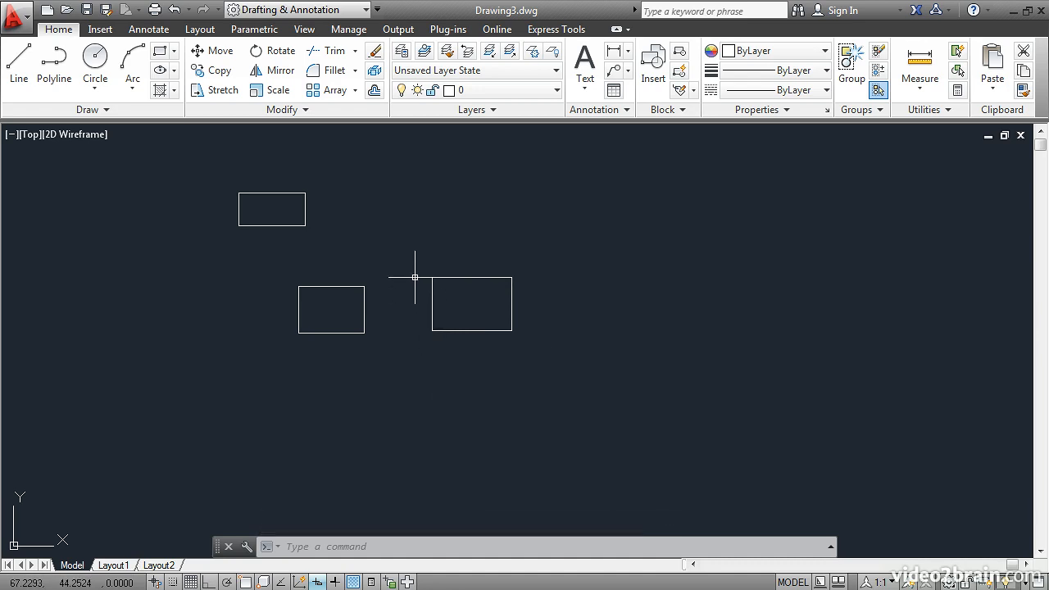
Step: Draw a rectangle with fillet radius 3 at the right of the drawing, with the opposite corner offset 25, -15
click(160, 54)
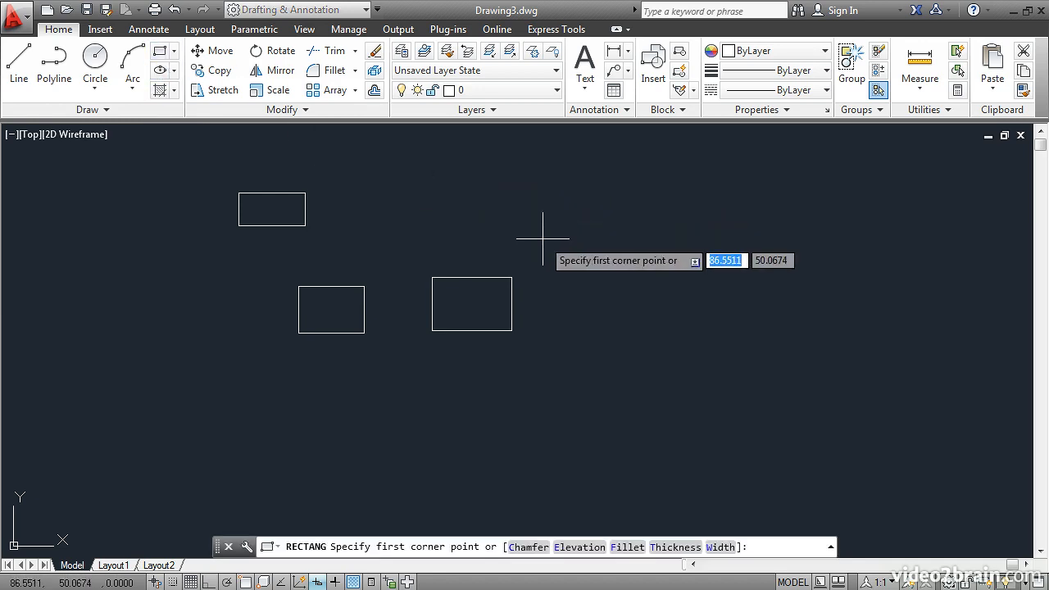
click(623, 548)
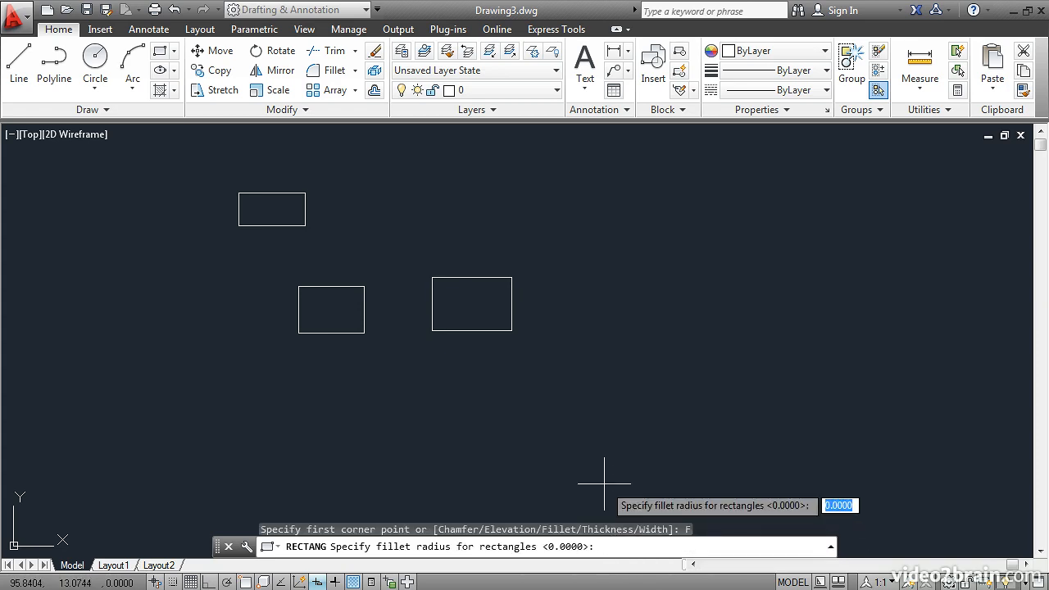
text(3)
key(Return)
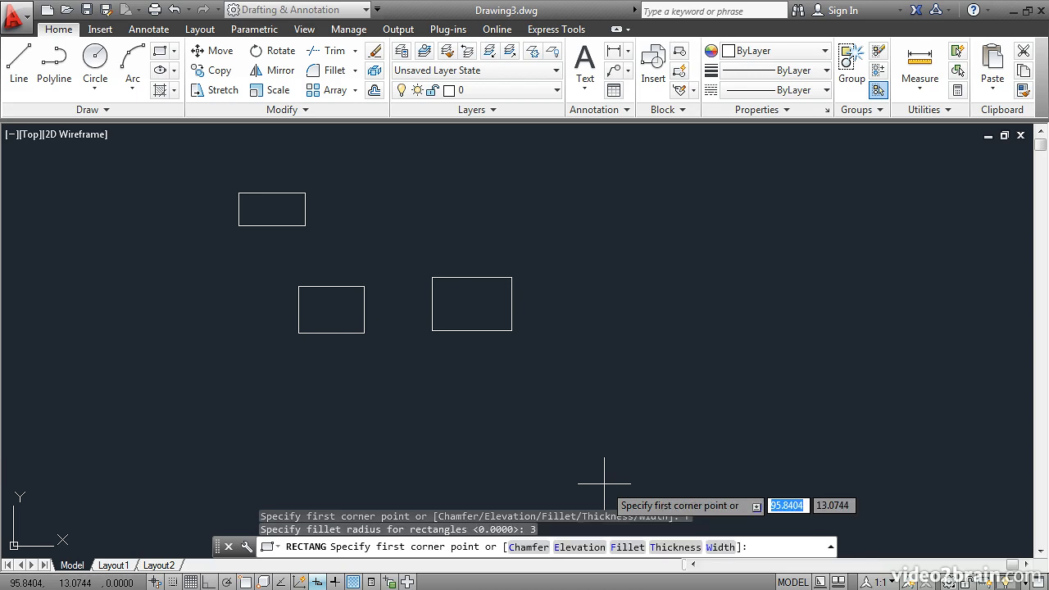
click(609, 289)
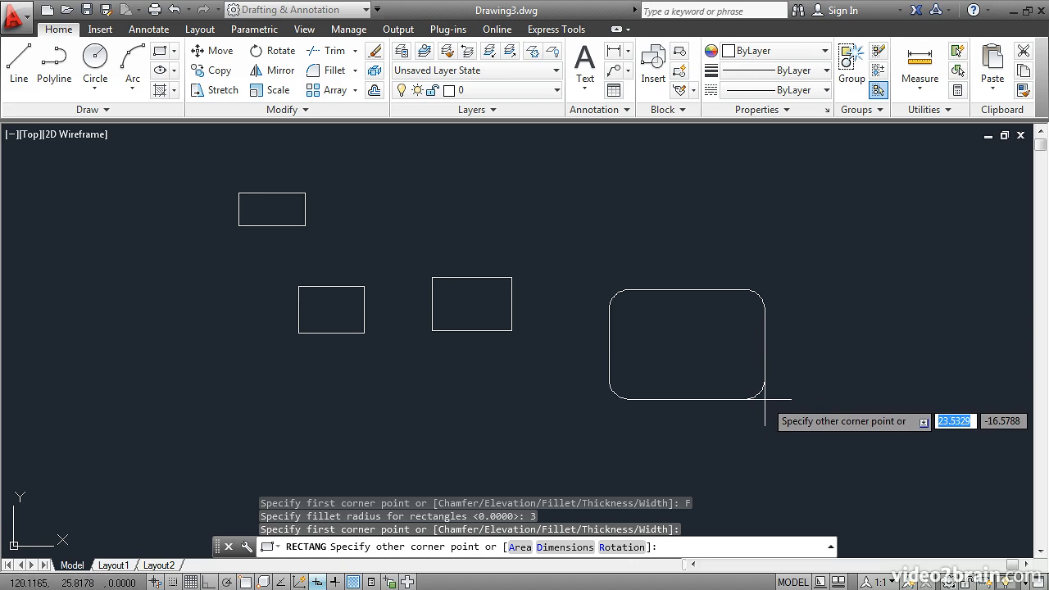
text(25)
key(Tab)
text(-15)
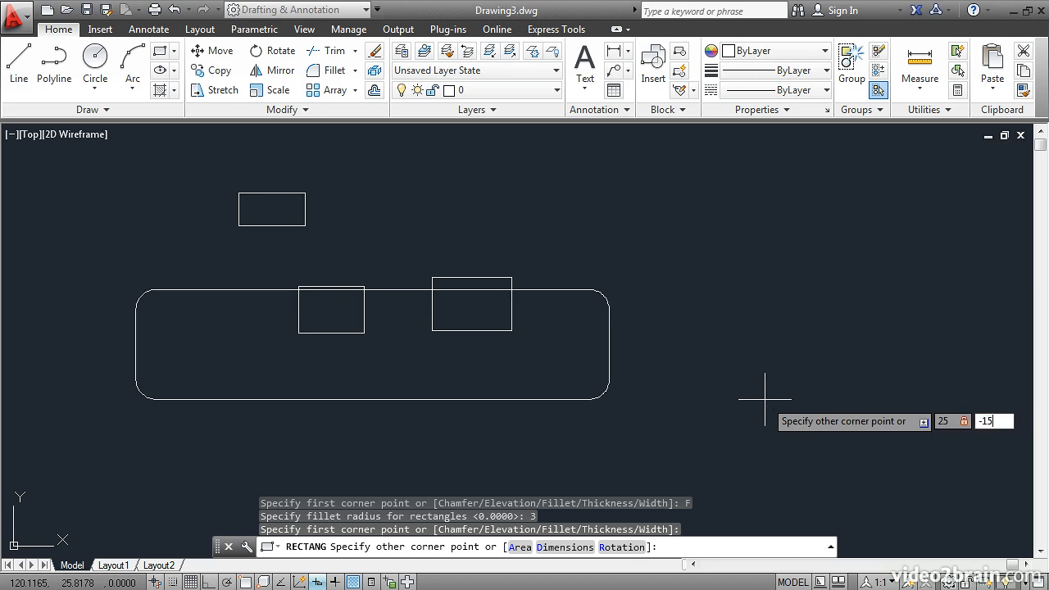
key(Return)
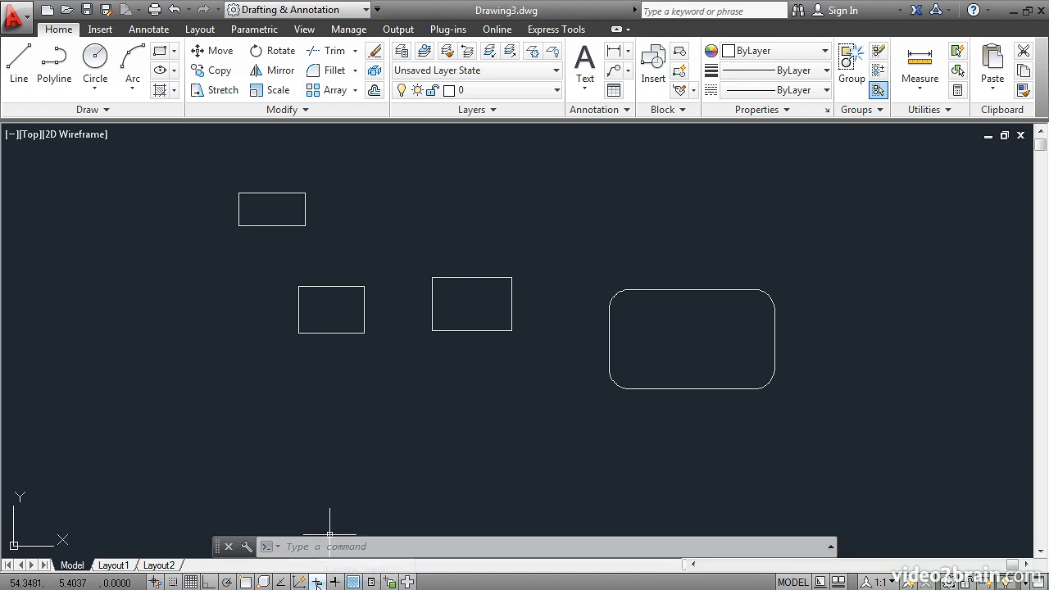
click(159, 51)
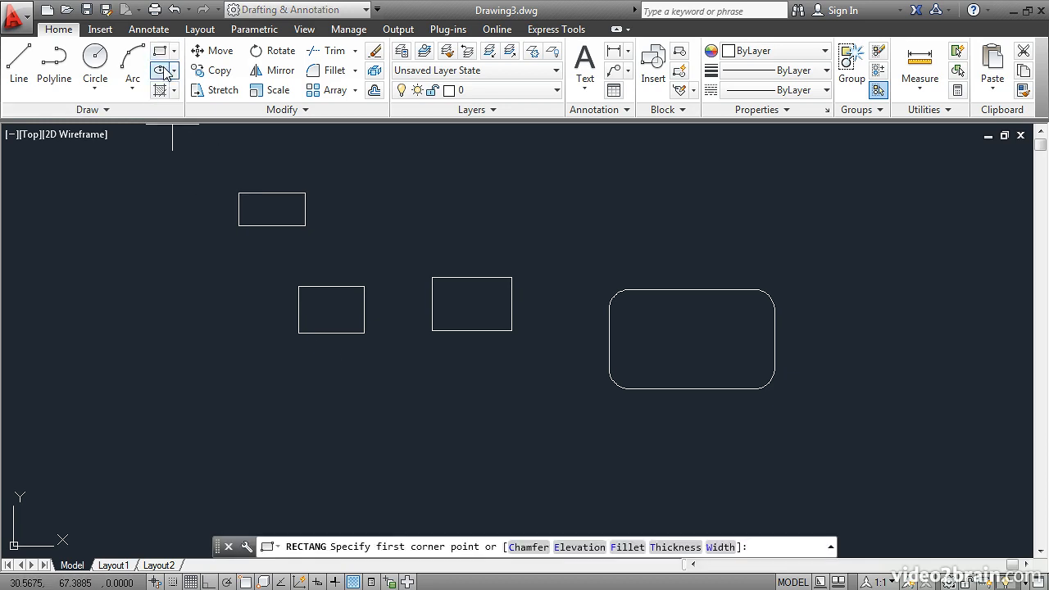
click(217, 393)
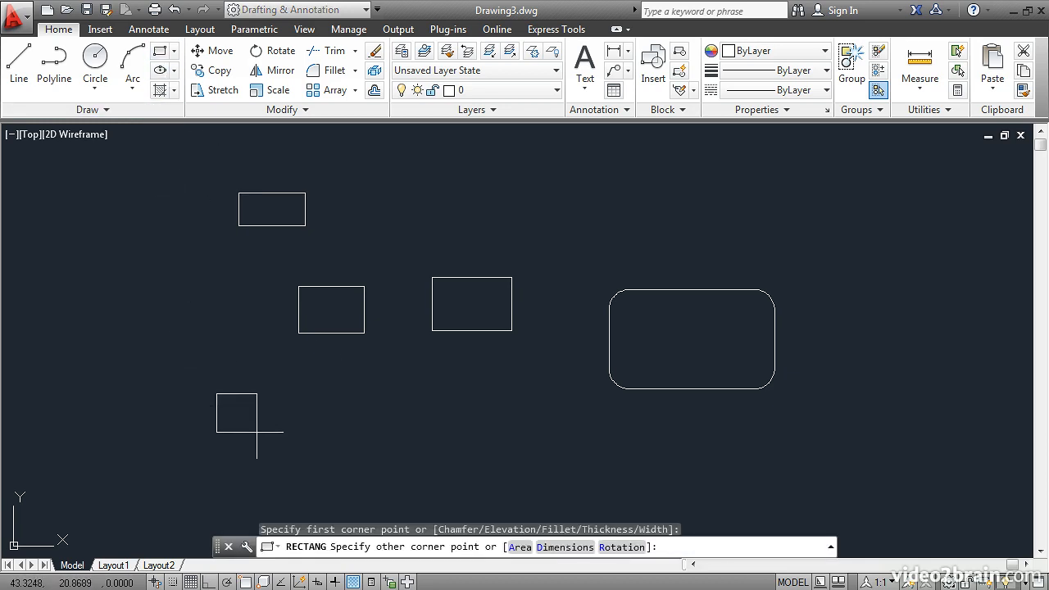
text(@15,-8)
key(Return)
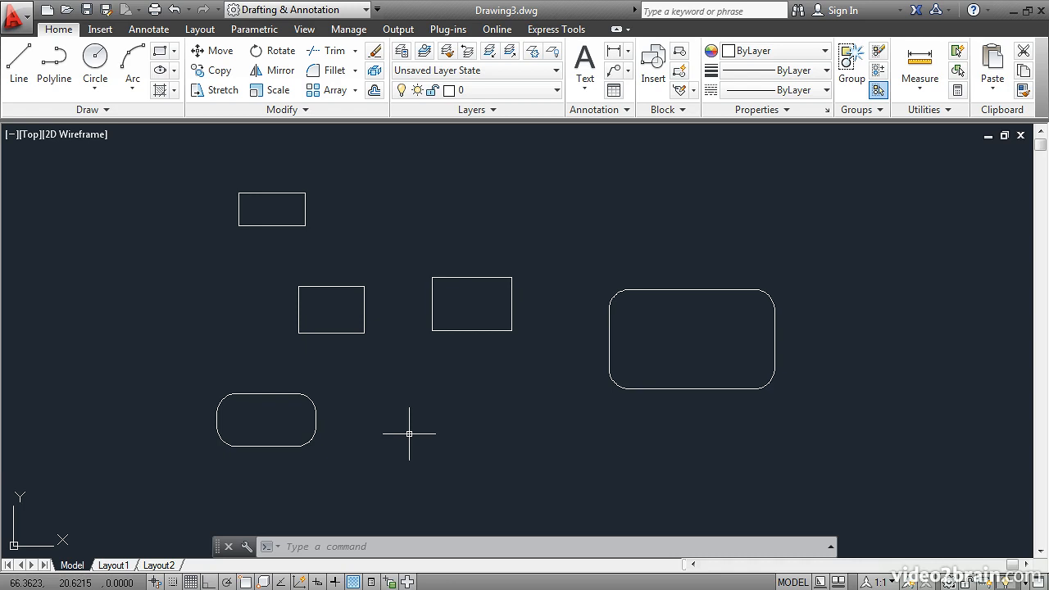
Step: Start a new rectangle and set its fillet radius to 0
click(160, 50)
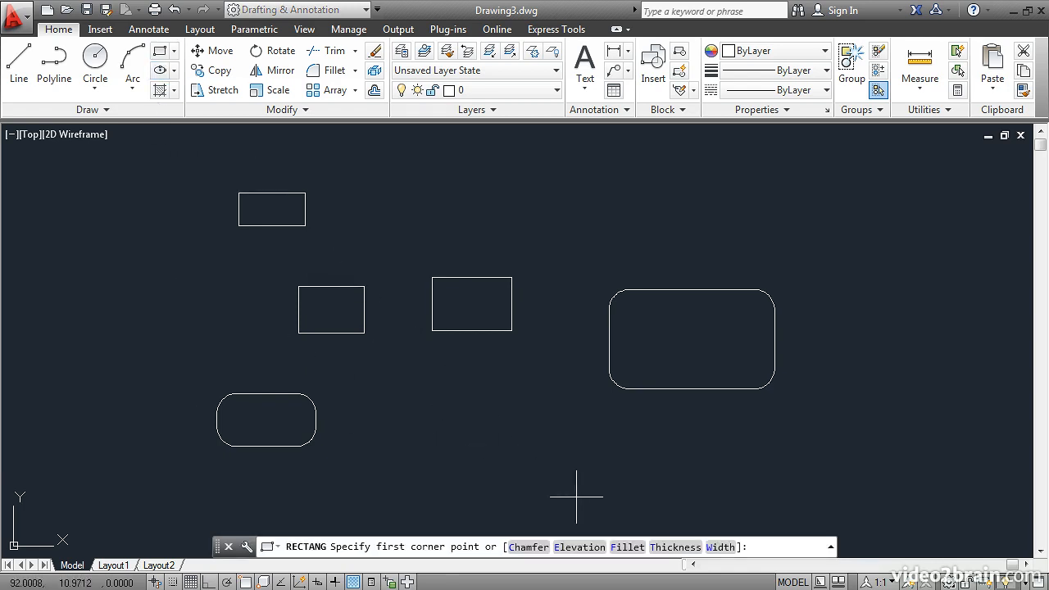
click(626, 546)
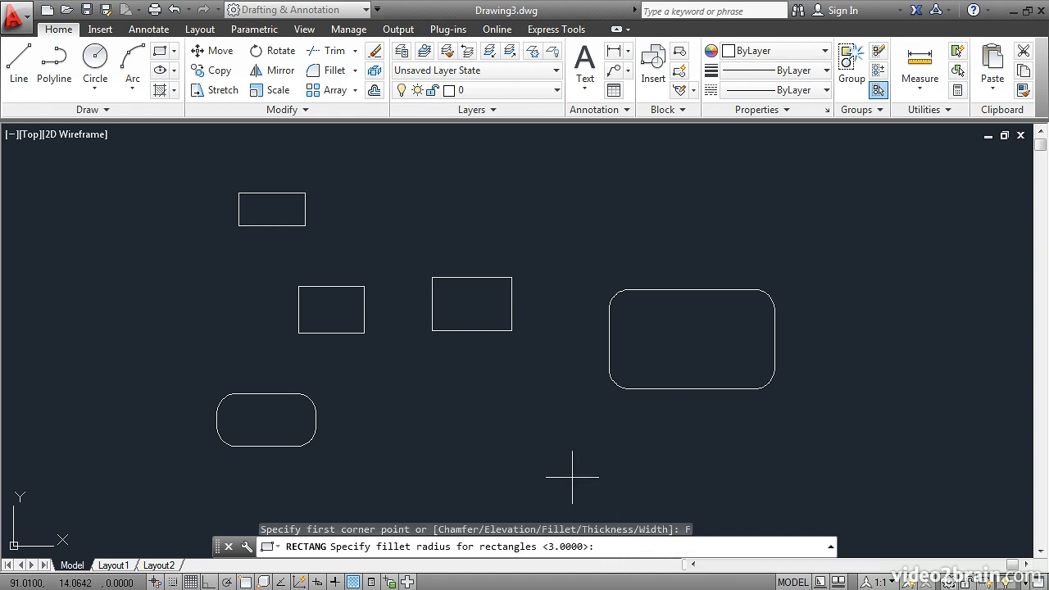
text(0)
key(Return)
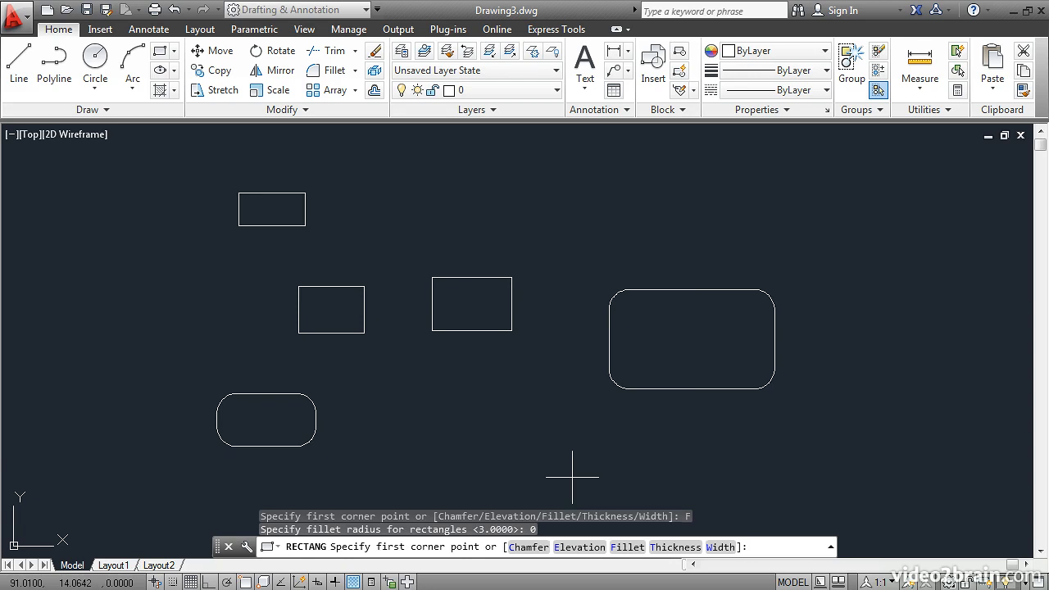
Step: Set both chamfer distances to 2 and draw the chamfered rectangle above the large rounded one, ending at about 128.9, 47.8
click(528, 548)
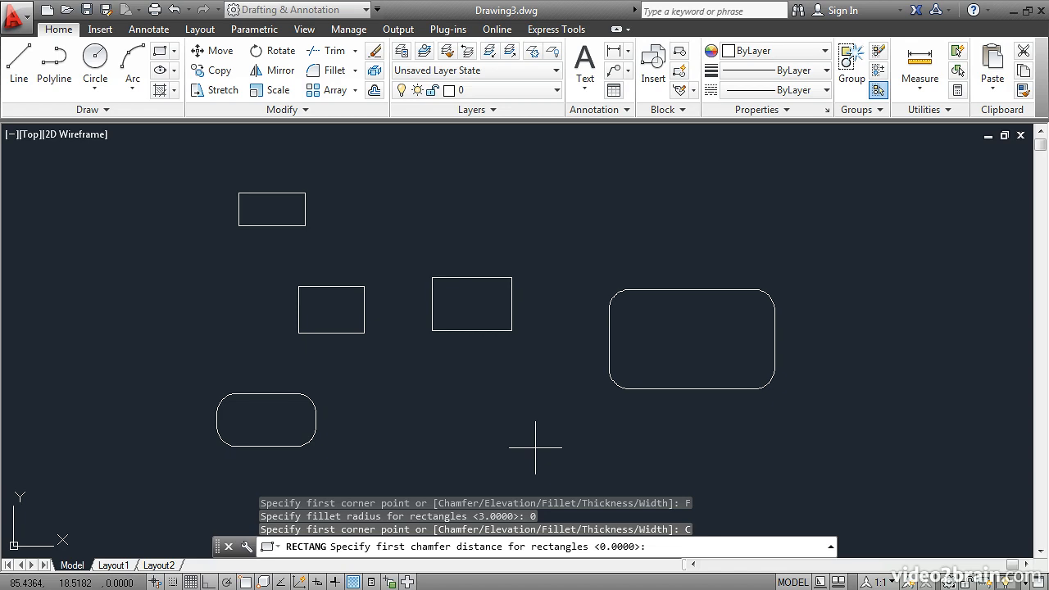
text(2)
key(Return)
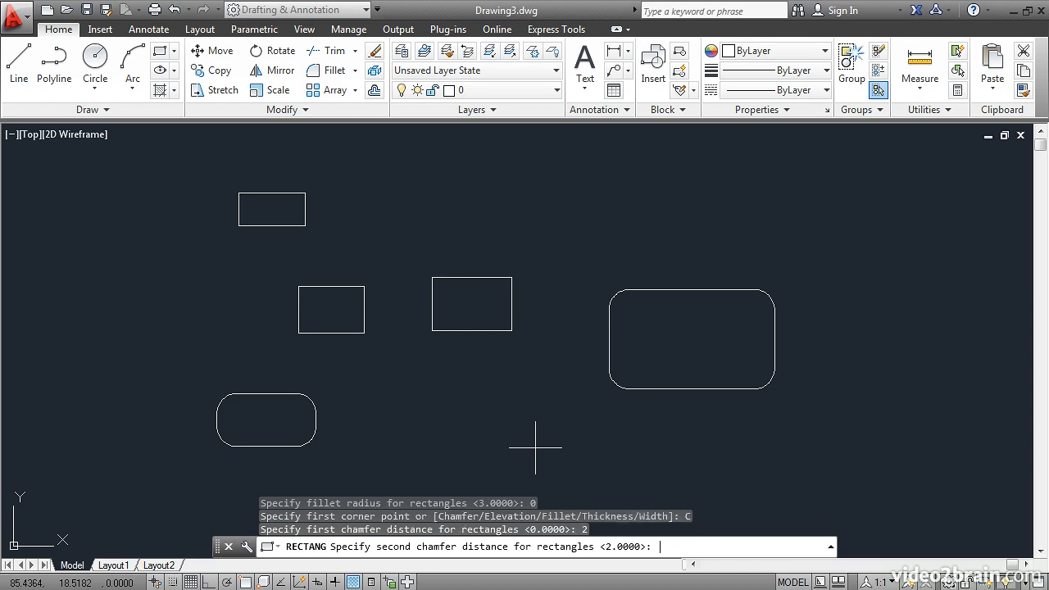
text(2)
key(Return)
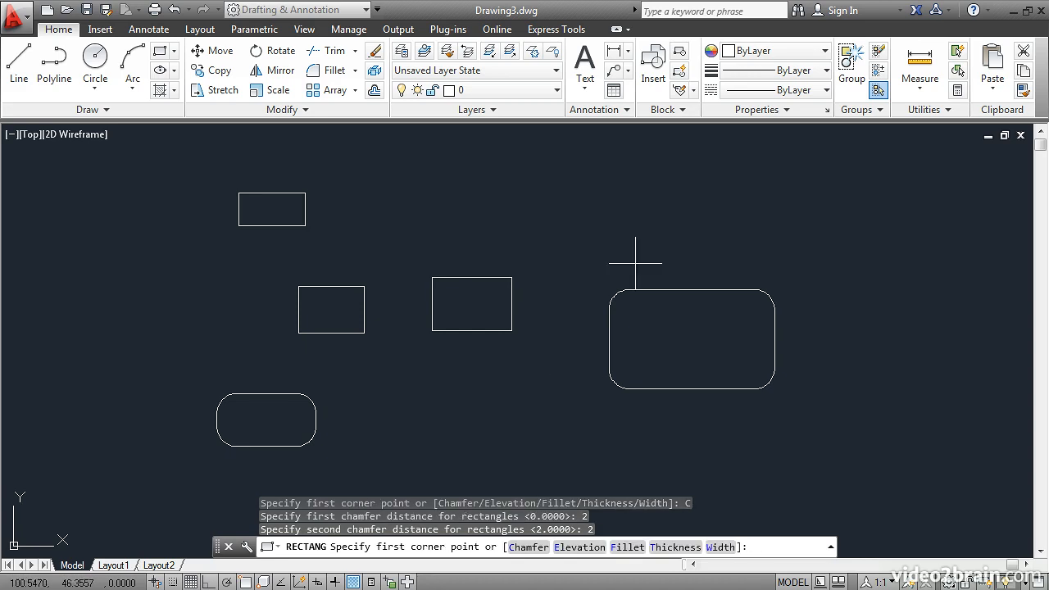
click(701, 174)
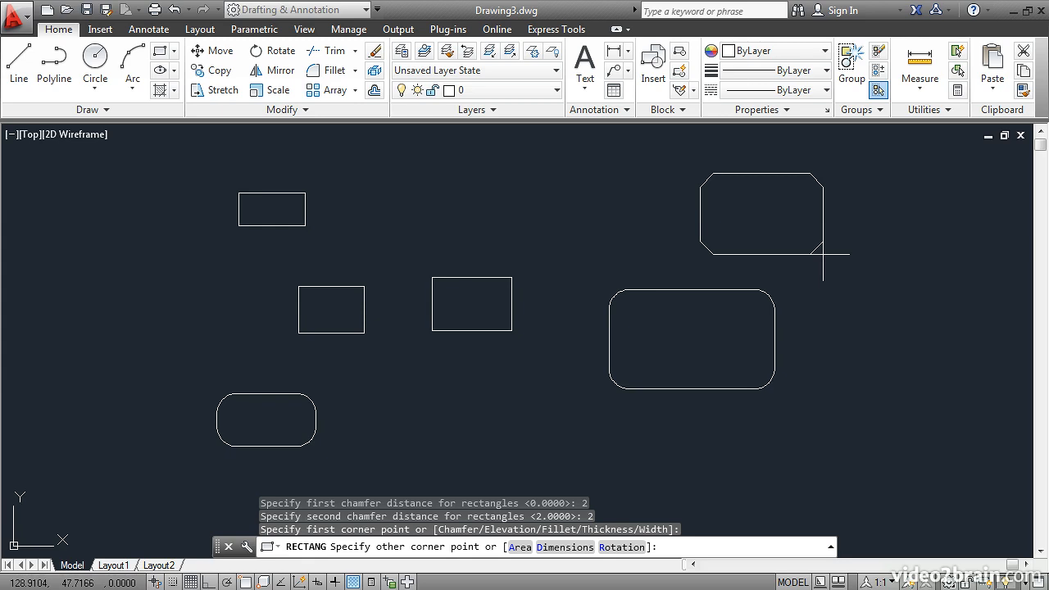
click(823, 254)
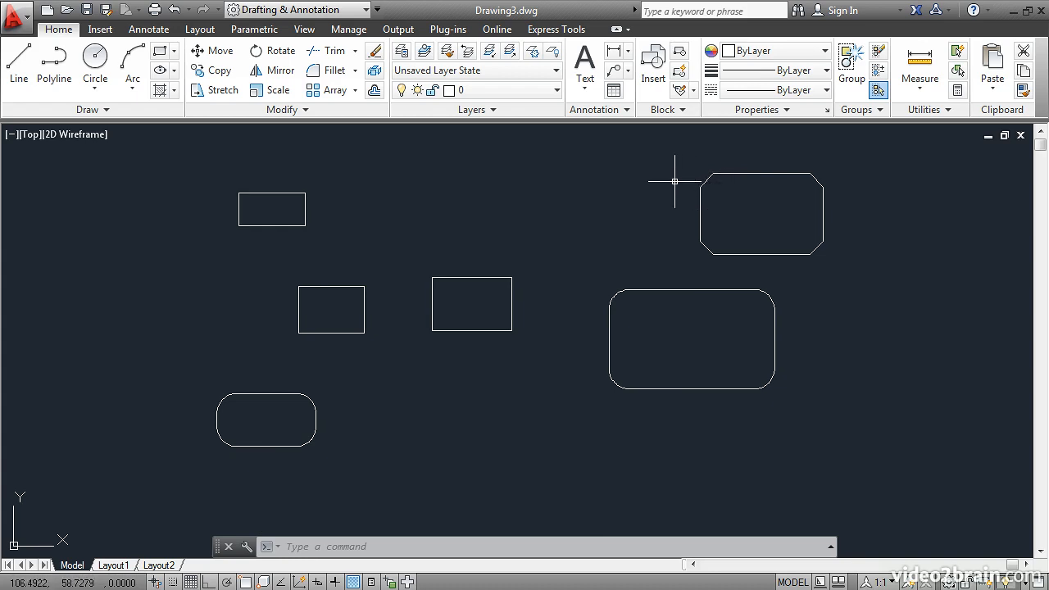
click(159, 50)
click(467, 168)
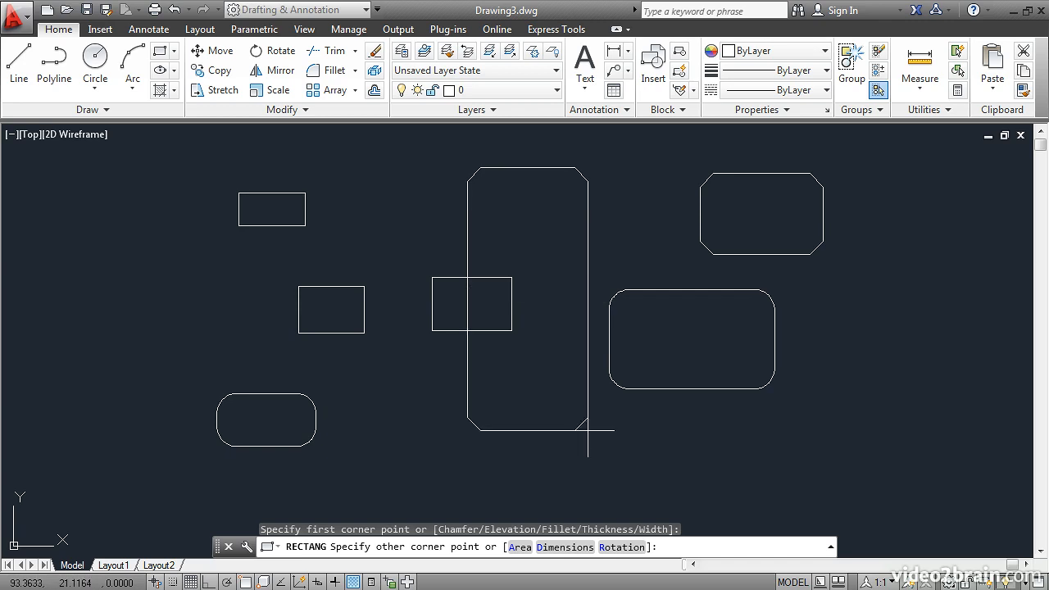
key(Escape)
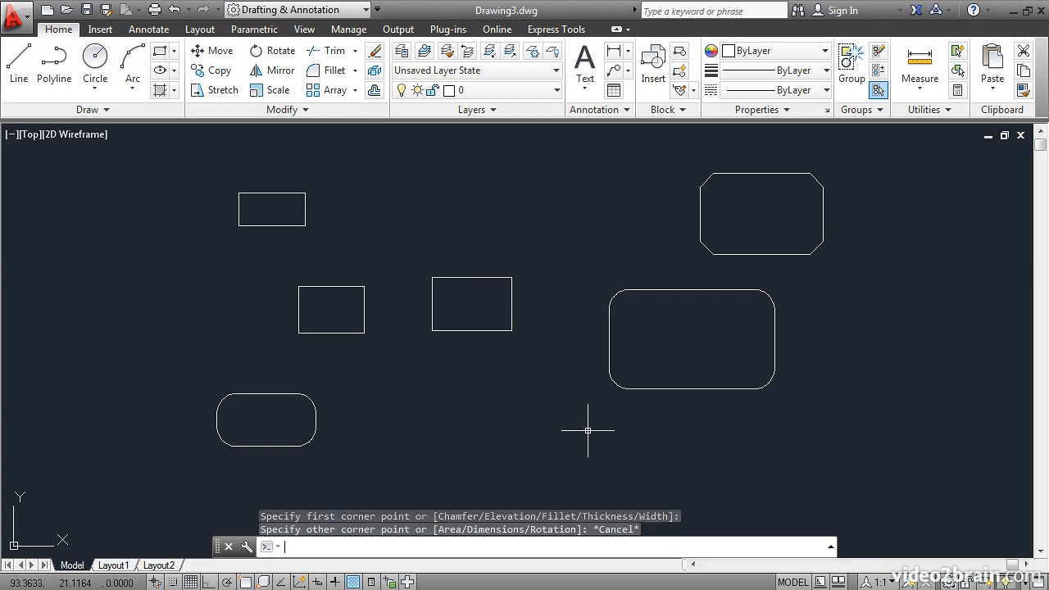
Step: Reset both chamfer distances to 0 and draw a square-cornered rectangle in the space above the middle rectangle
click(160, 53)
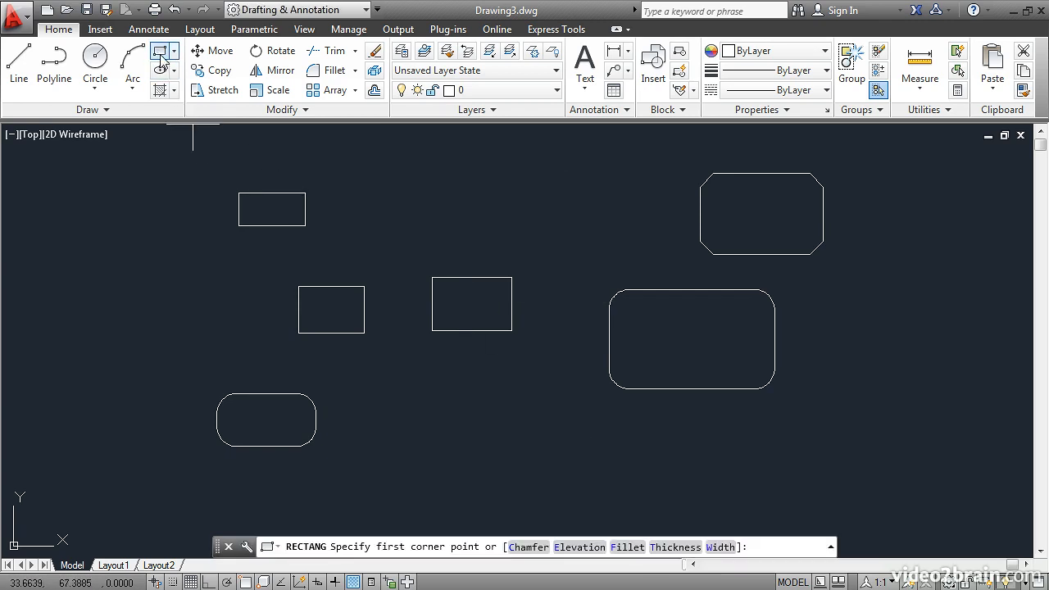
click(530, 544)
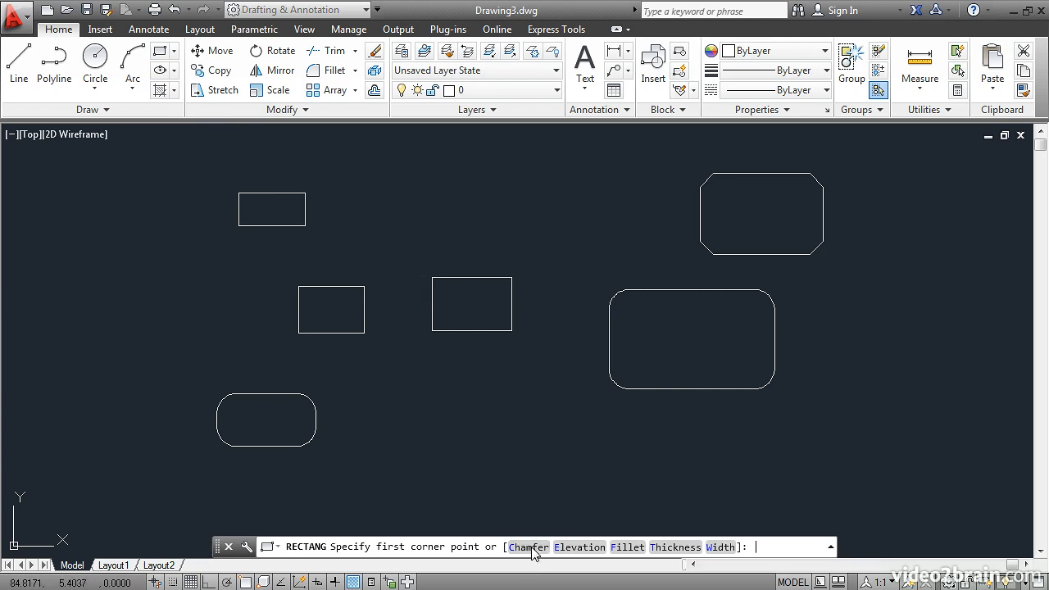
text(0)
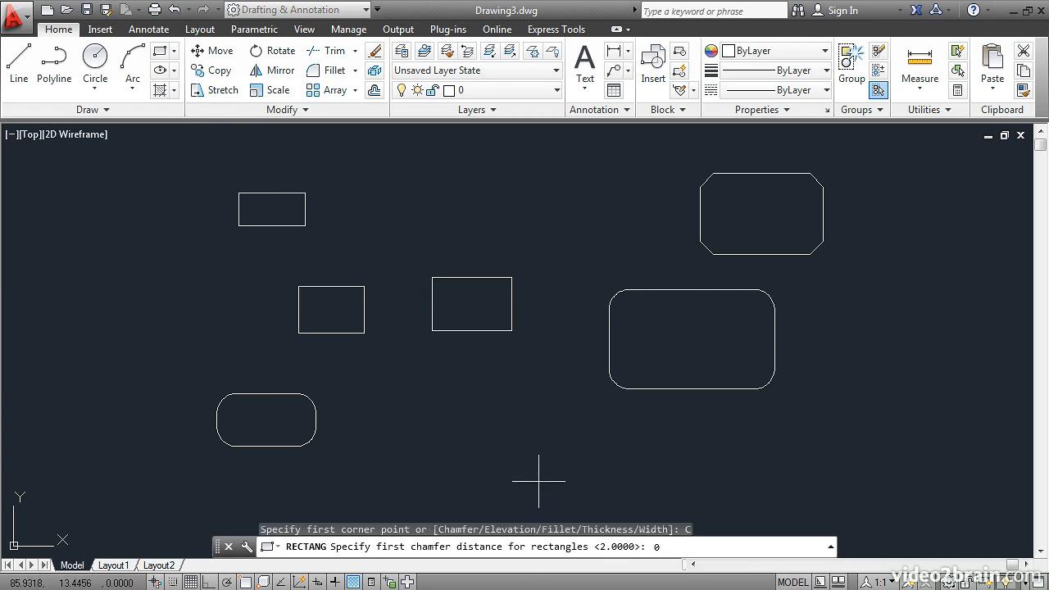
key(Return)
text(0)
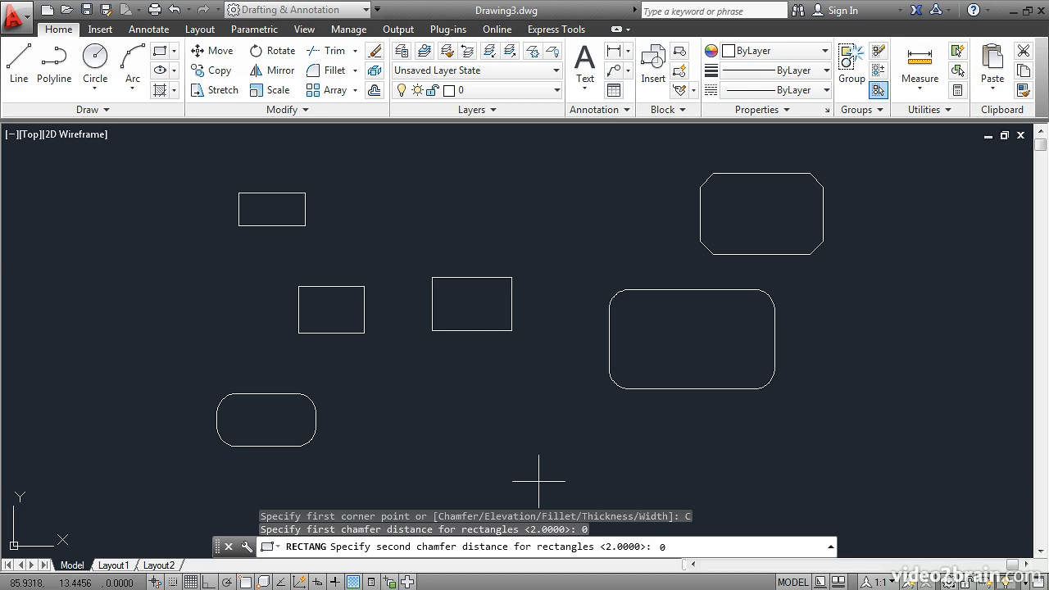
key(Return)
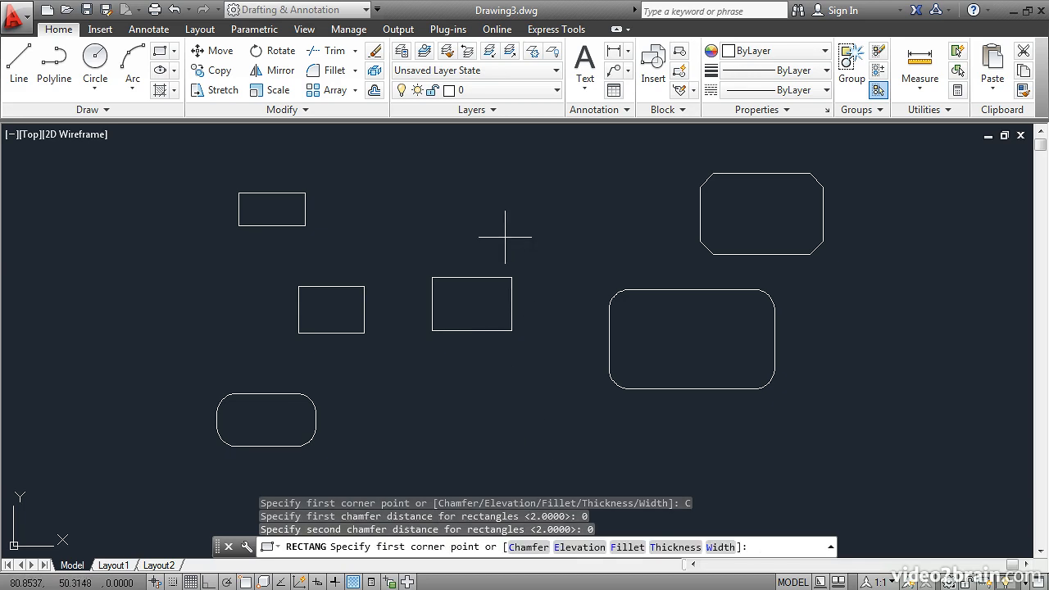
click(454, 173)
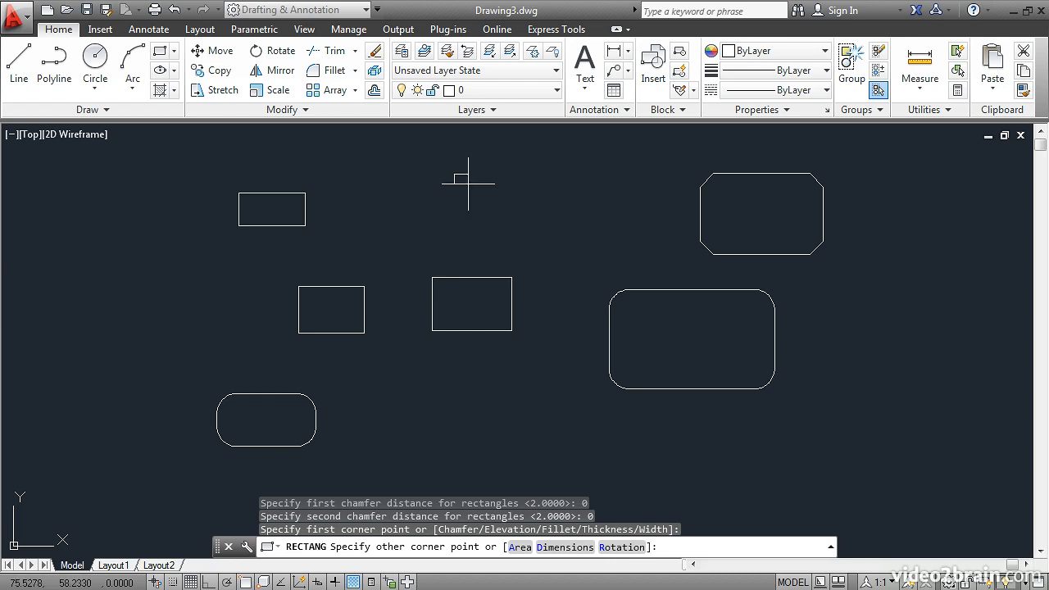
click(570, 246)
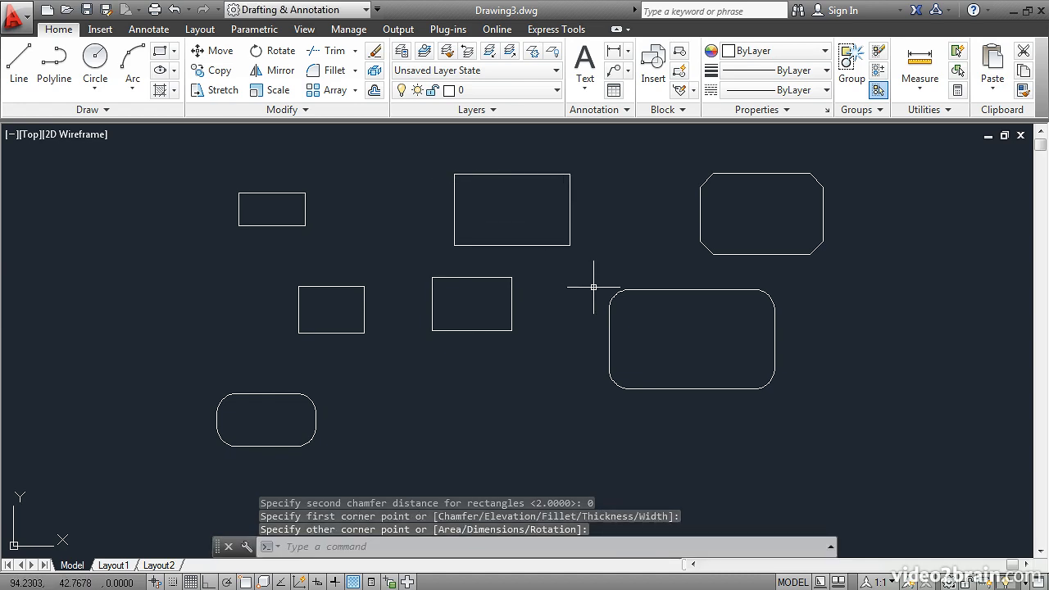
Step: Draw a circle in the empty area to the right of the rectangles, with its radius point at about 174.0, 30.7
scroll(691, 276, down, 2)
mouse_move(691, 276)
middle_down()
mouse_move(438, 307)
mouse_move(164, 307)
middle_up()
scroll(310, 332, up, 2)
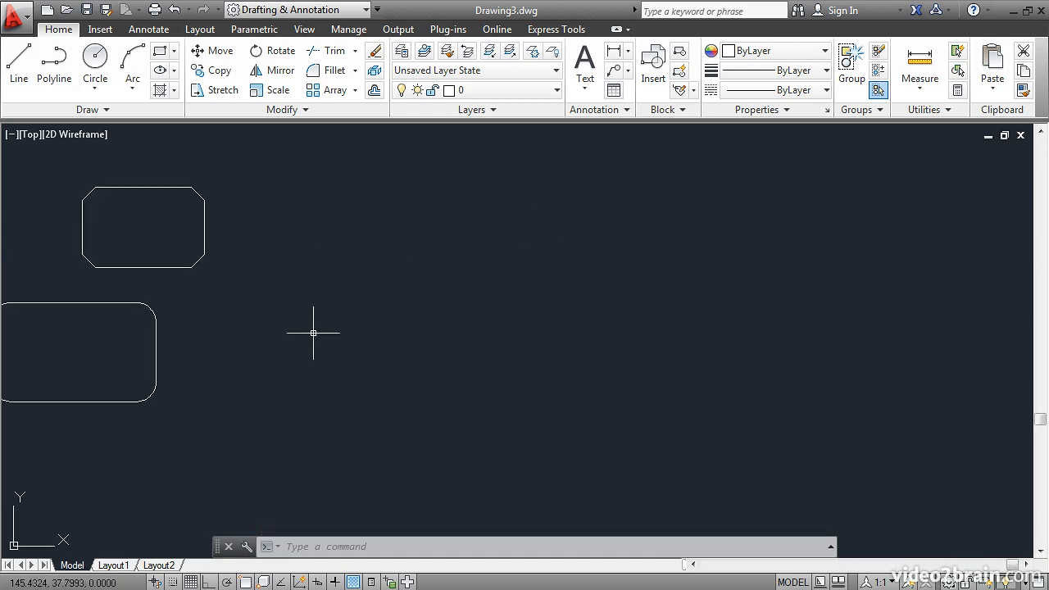
middle_drag(414, 328, 304, 336)
click(86, 94)
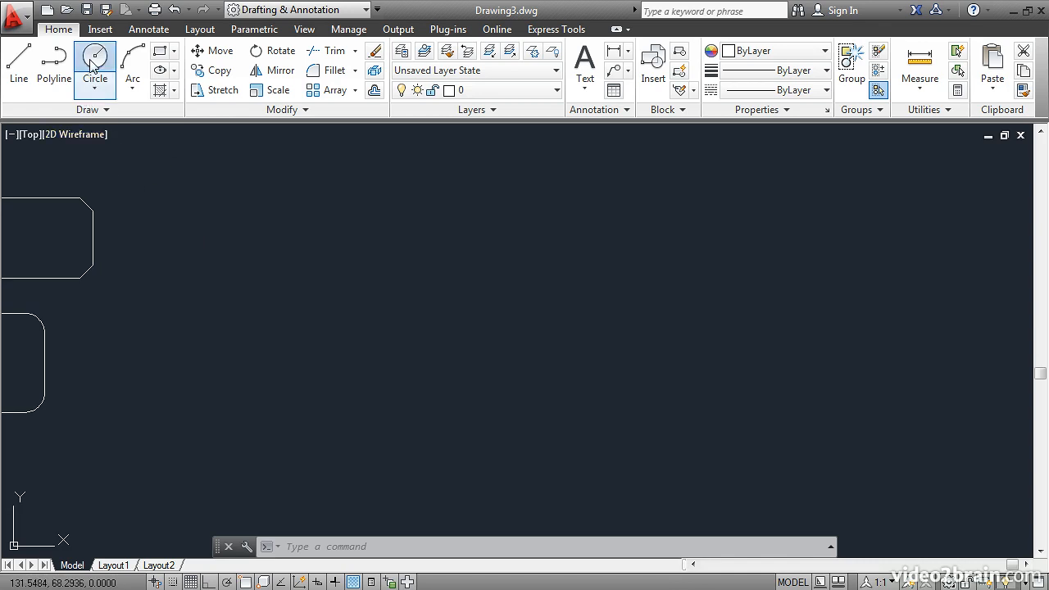
click(497, 323)
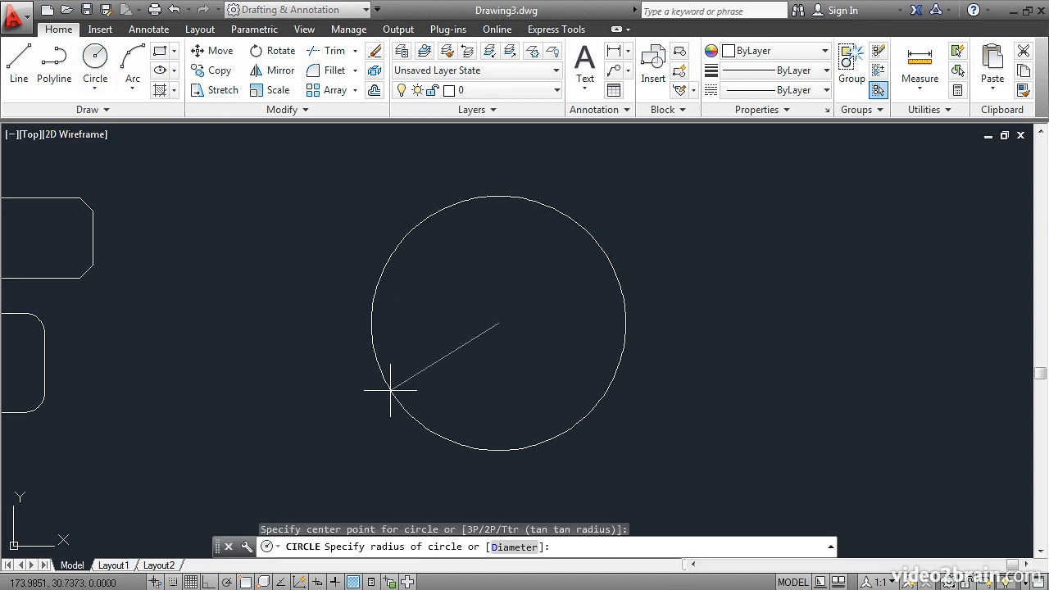
click(391, 390)
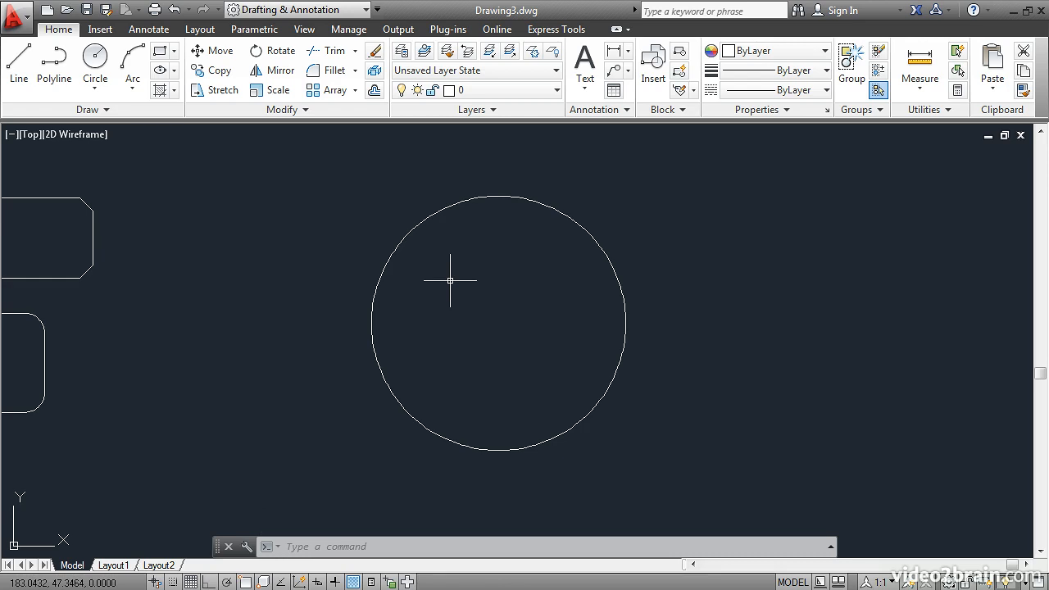
Step: Draw a 4-sided polygon from the circle's center, circumscribed about the circle, with its radius snapped to the circle's right quadrant
click(174, 51)
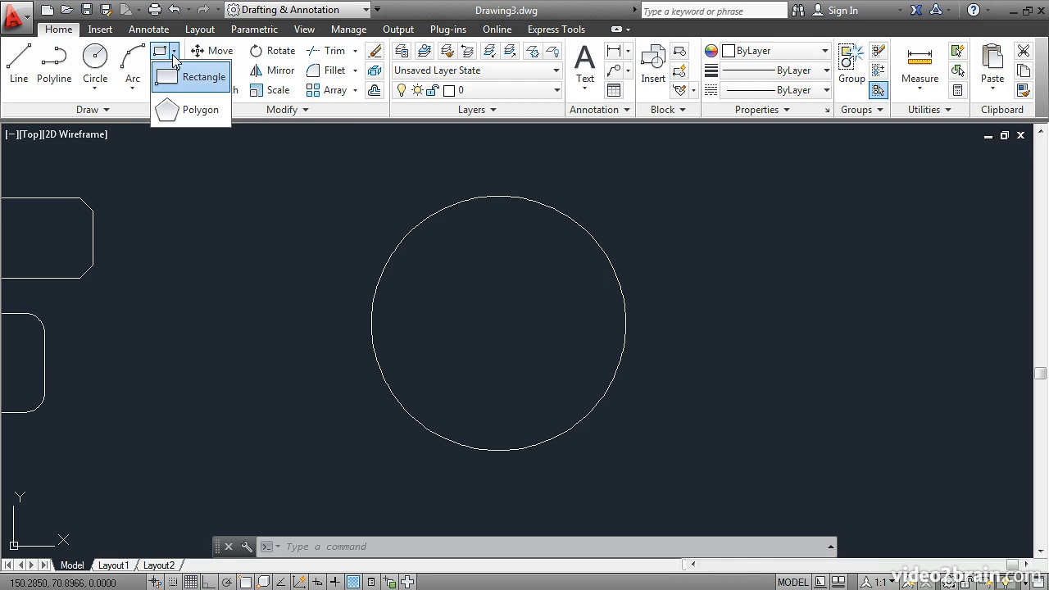
click(187, 112)
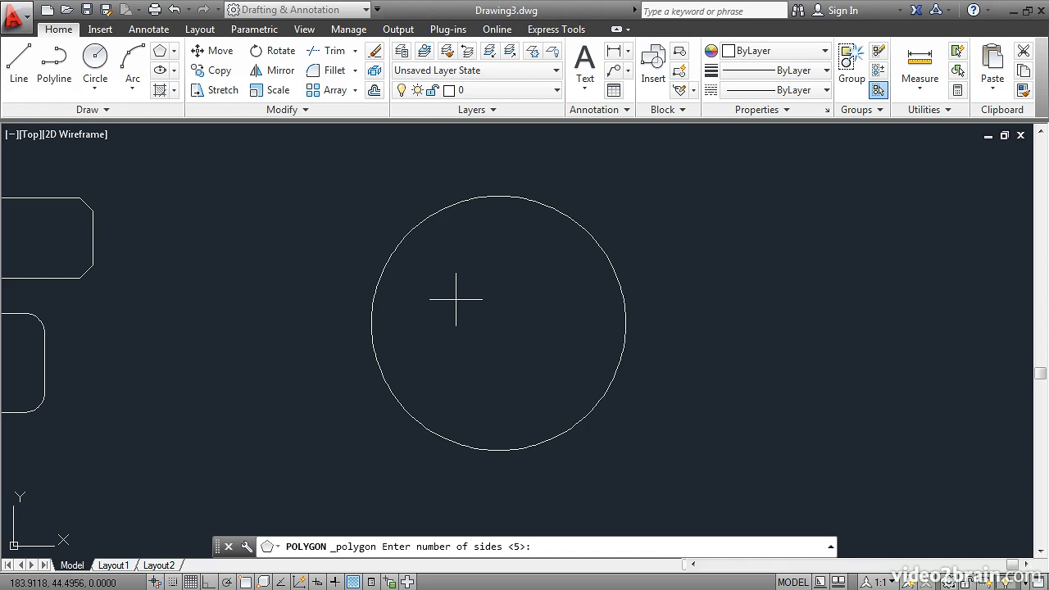
text(4)
key(Return)
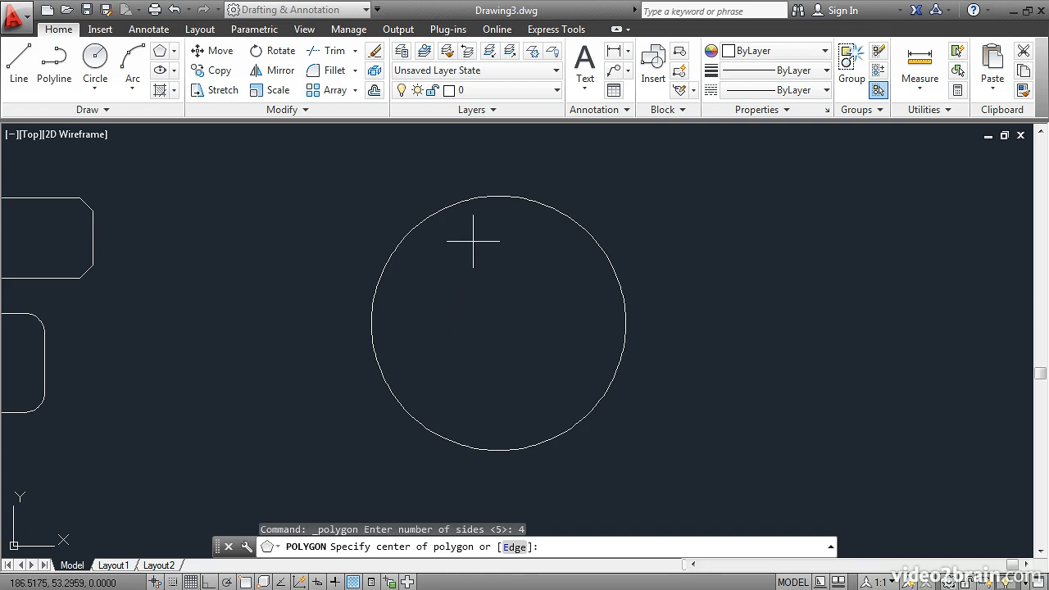
shift+right_click(479, 214)
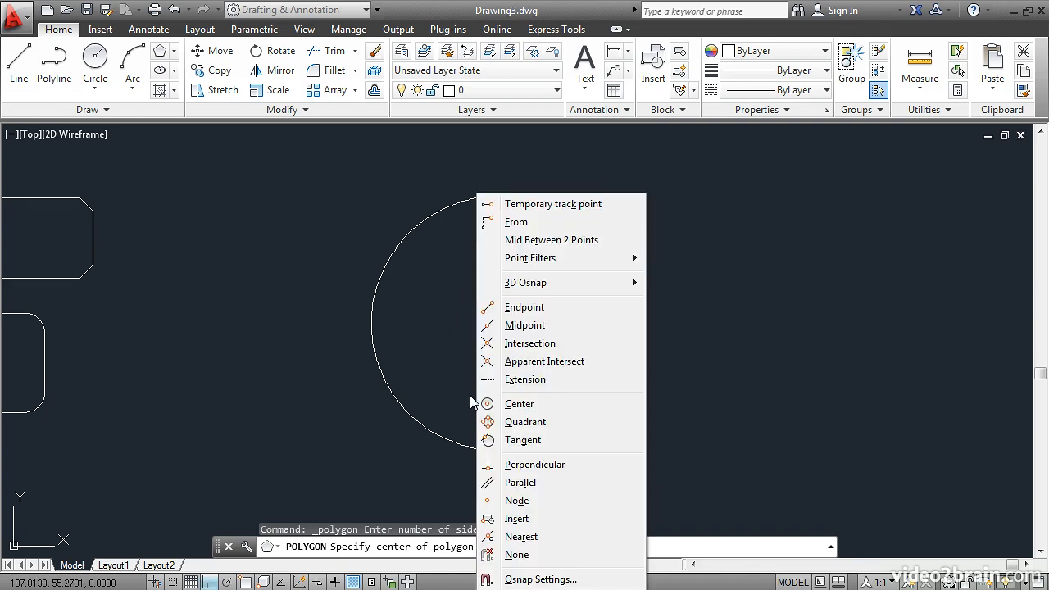
click(490, 403)
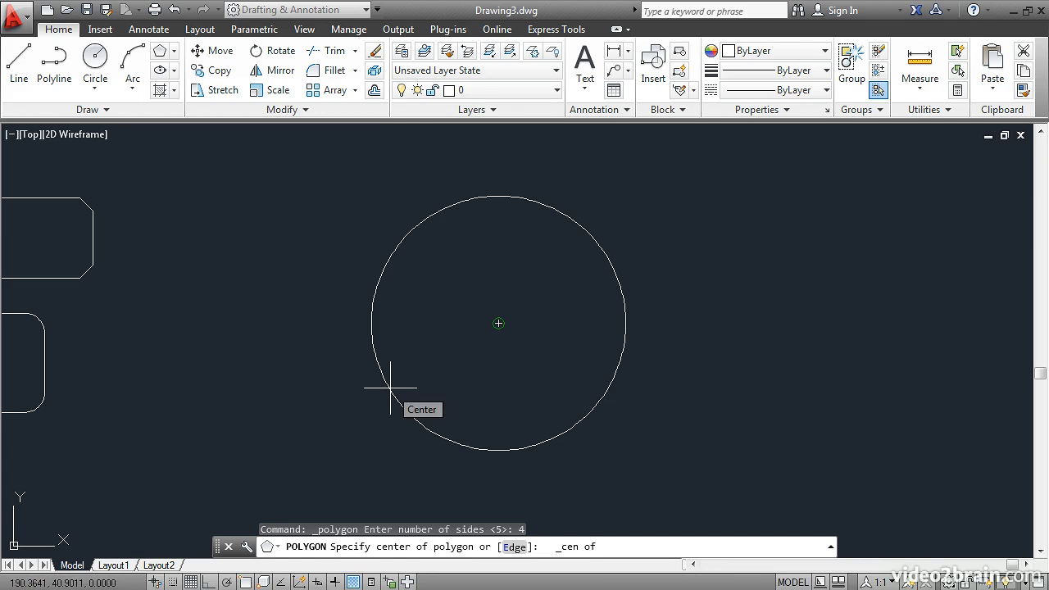
click(390, 387)
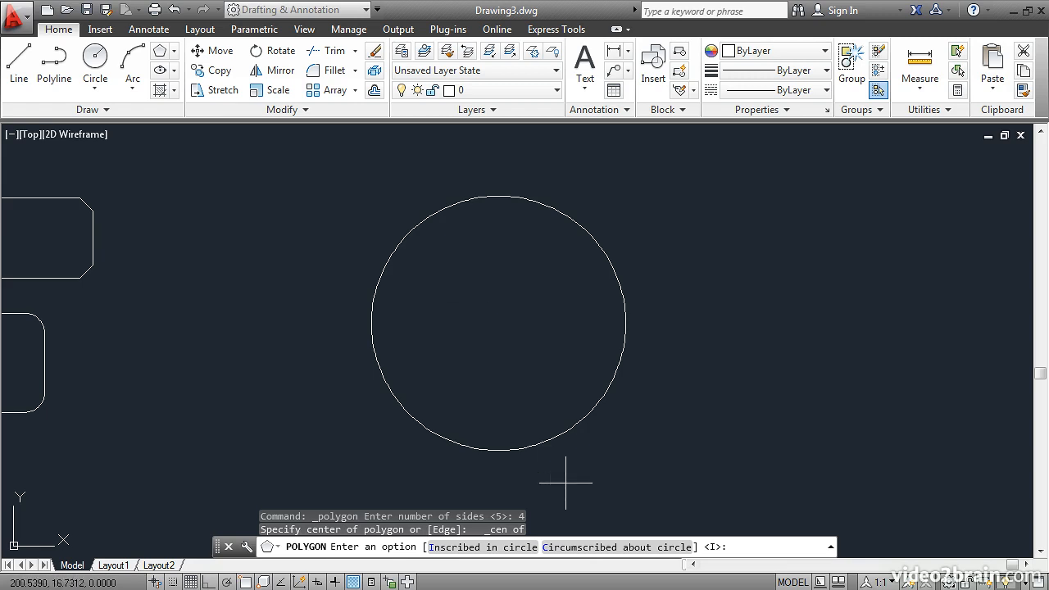
click(602, 548)
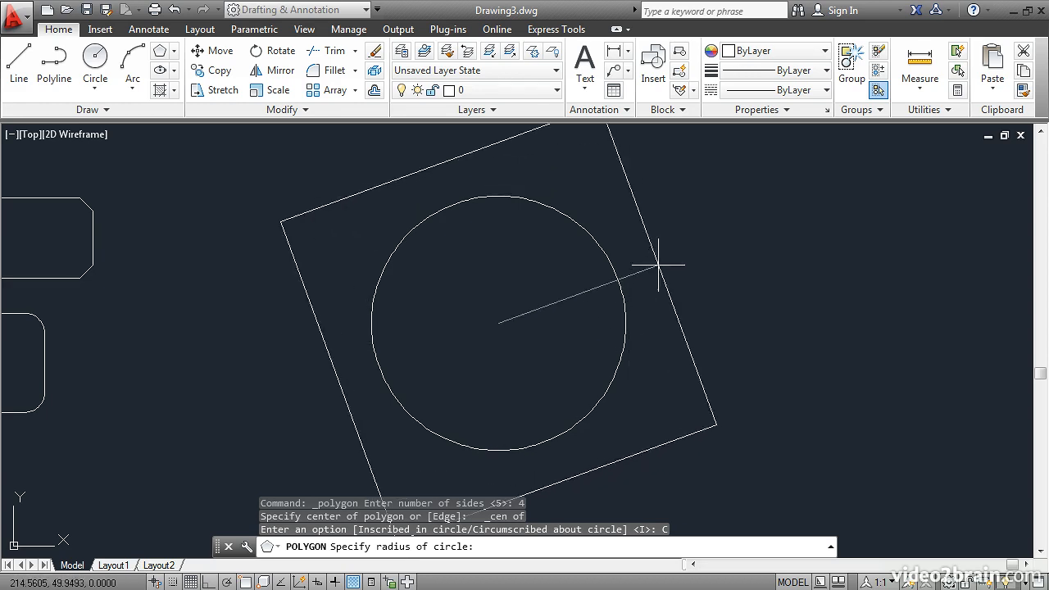
shift+right_click(659, 251)
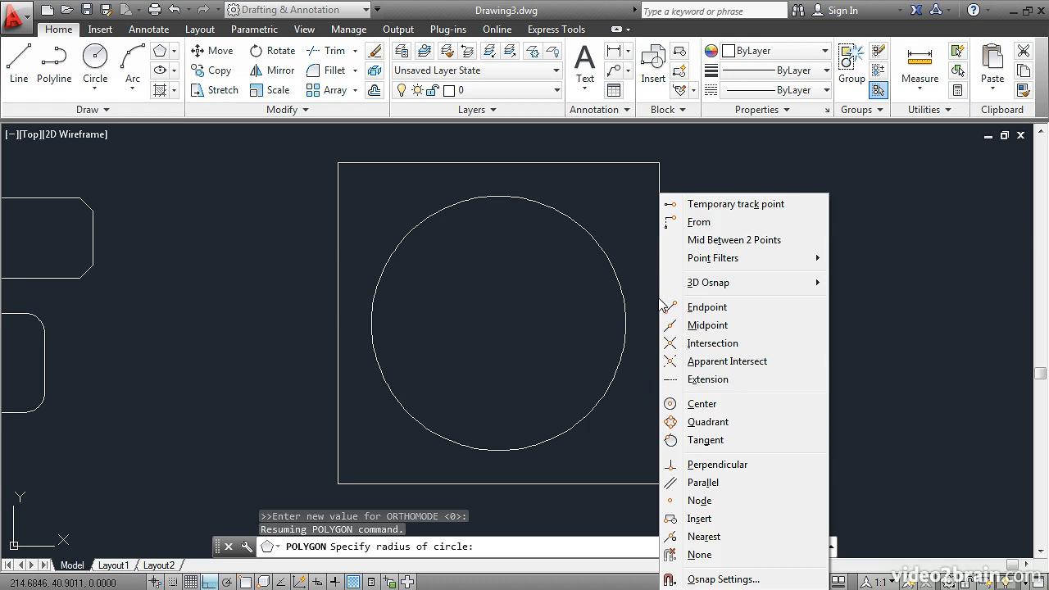
click(677, 423)
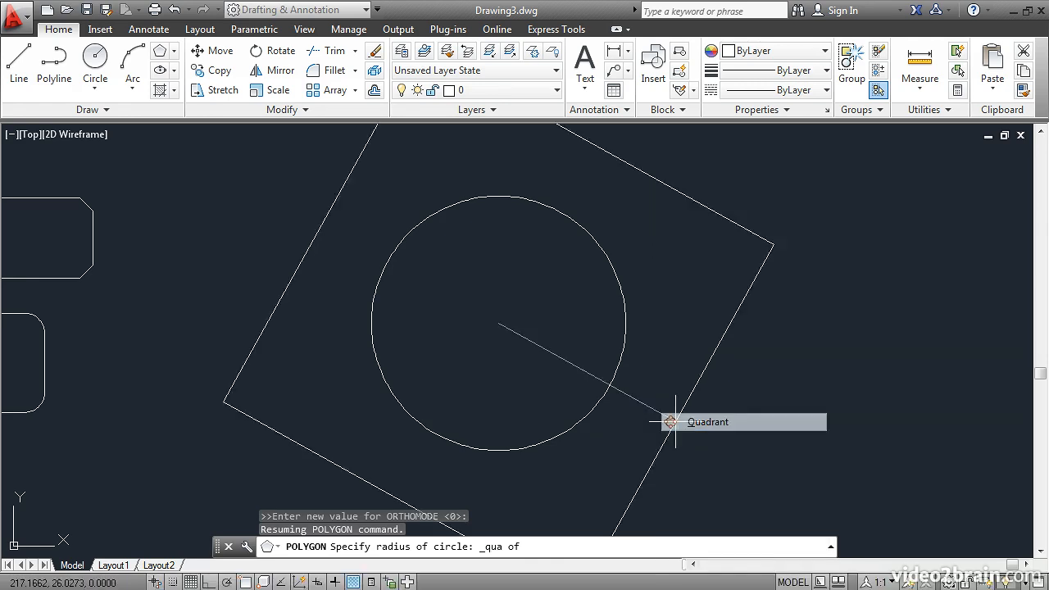
click(625, 324)
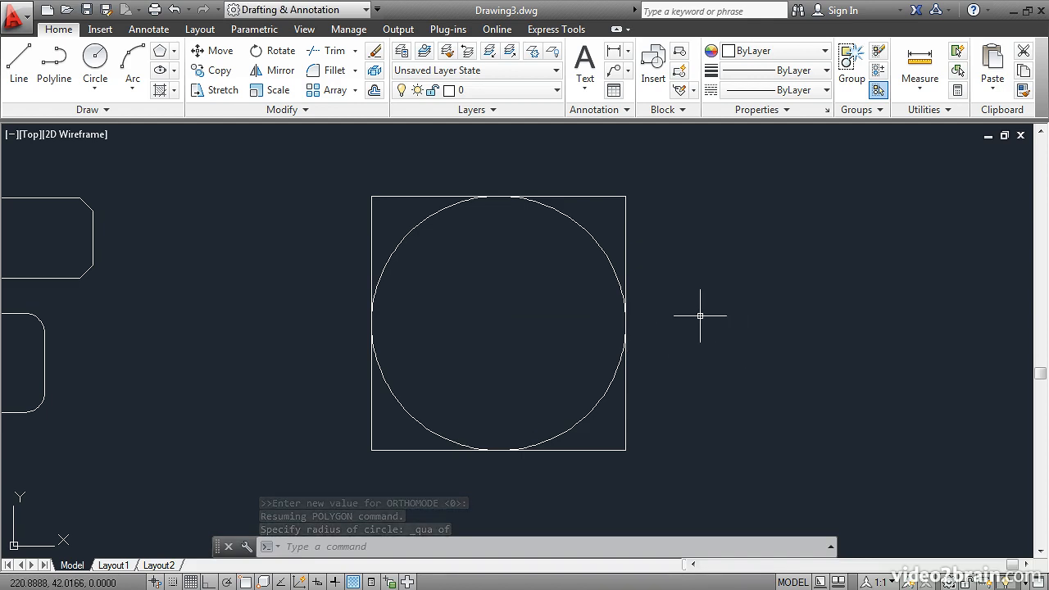
Step: Draw a 5-sided polygon from the circle's center, inscribed in the circle, with its radius snapped to the circle's top quadrant
click(158, 54)
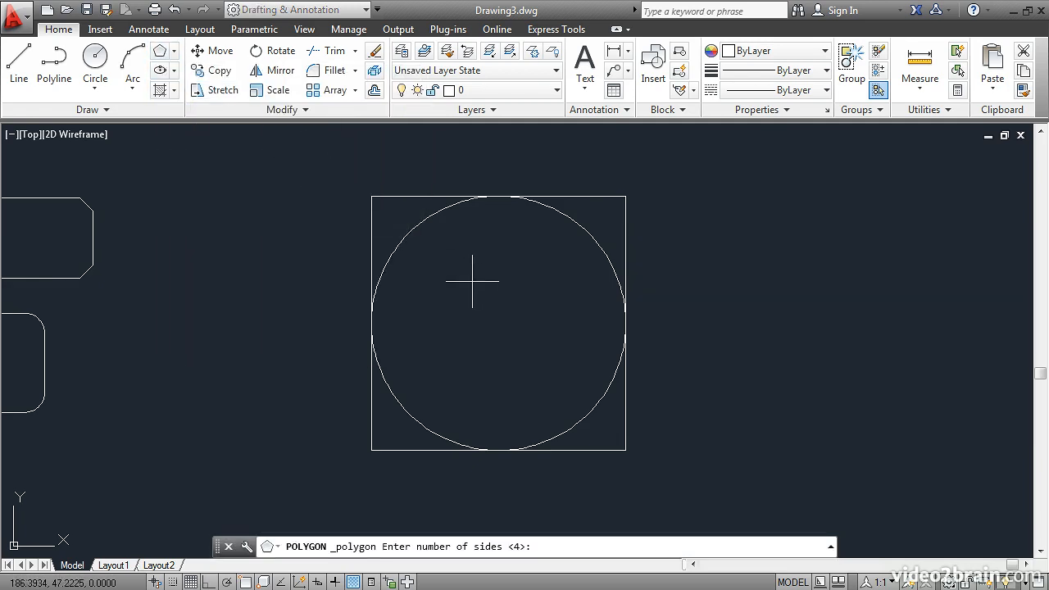
text(5)
key(Return)
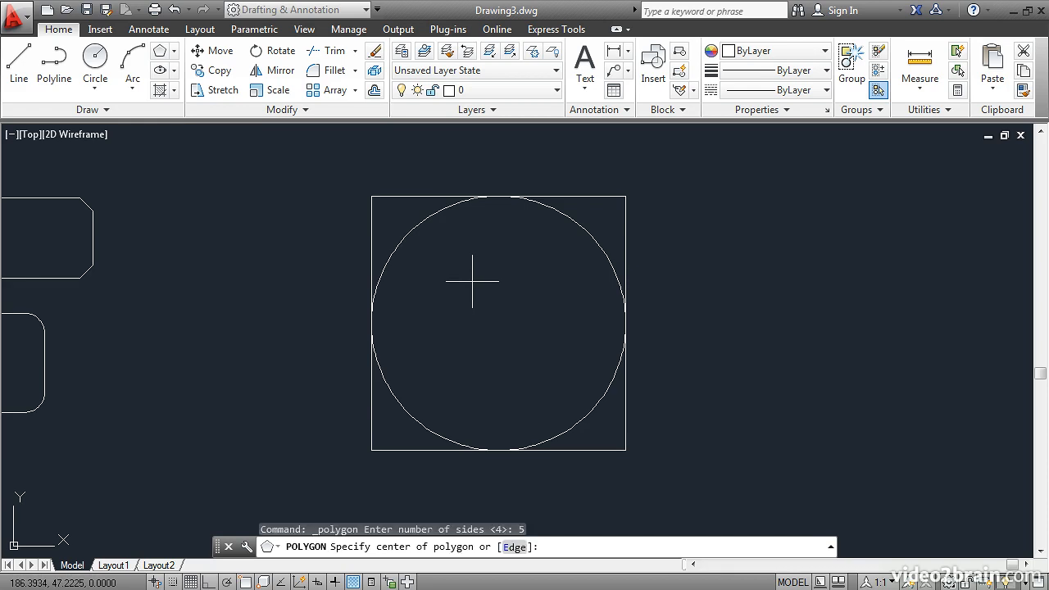
shift+right_click(494, 242)
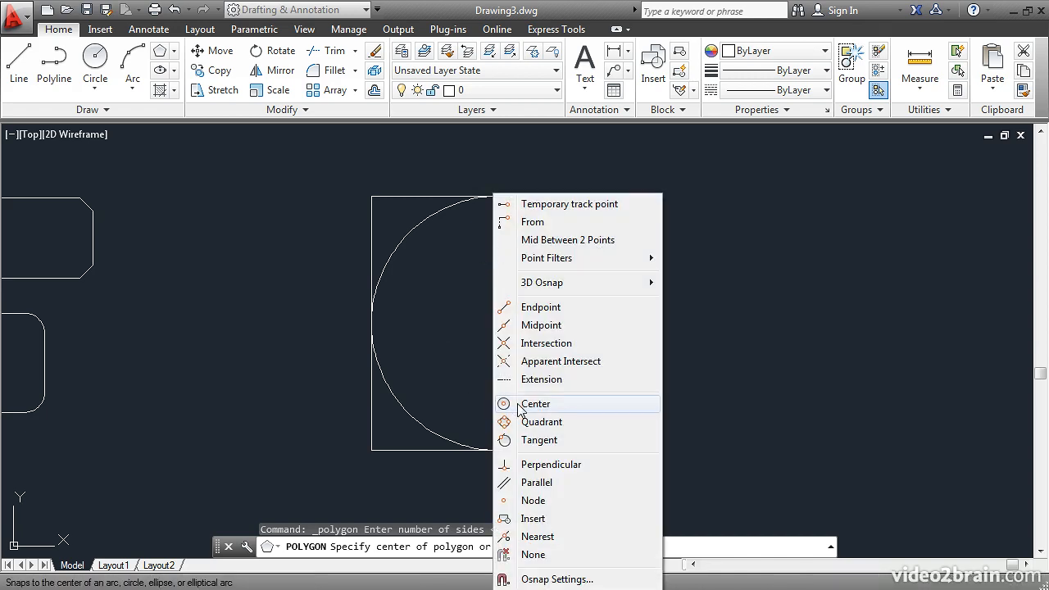
click(535, 404)
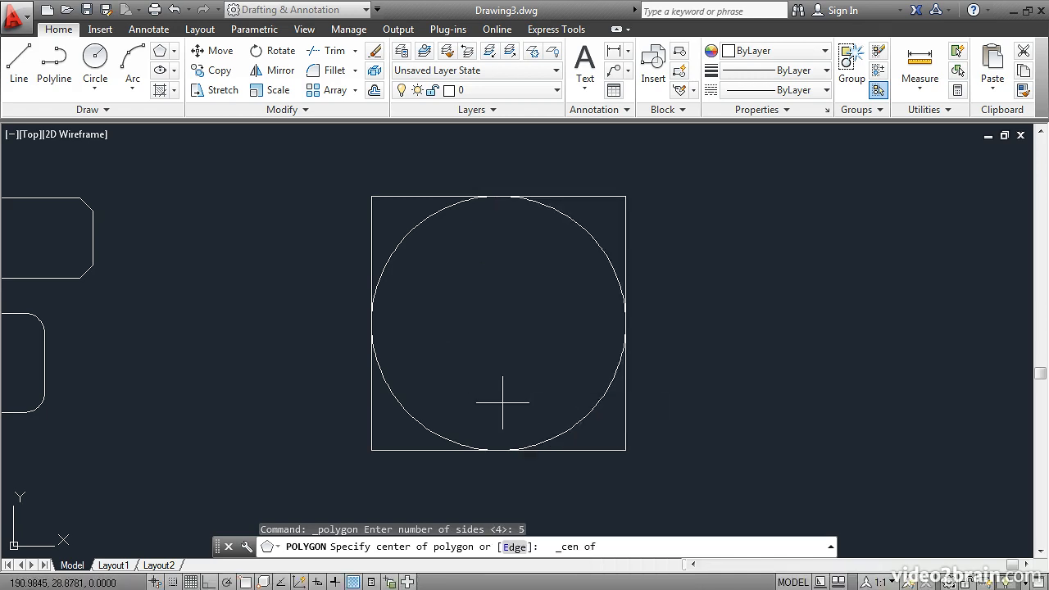
click(414, 416)
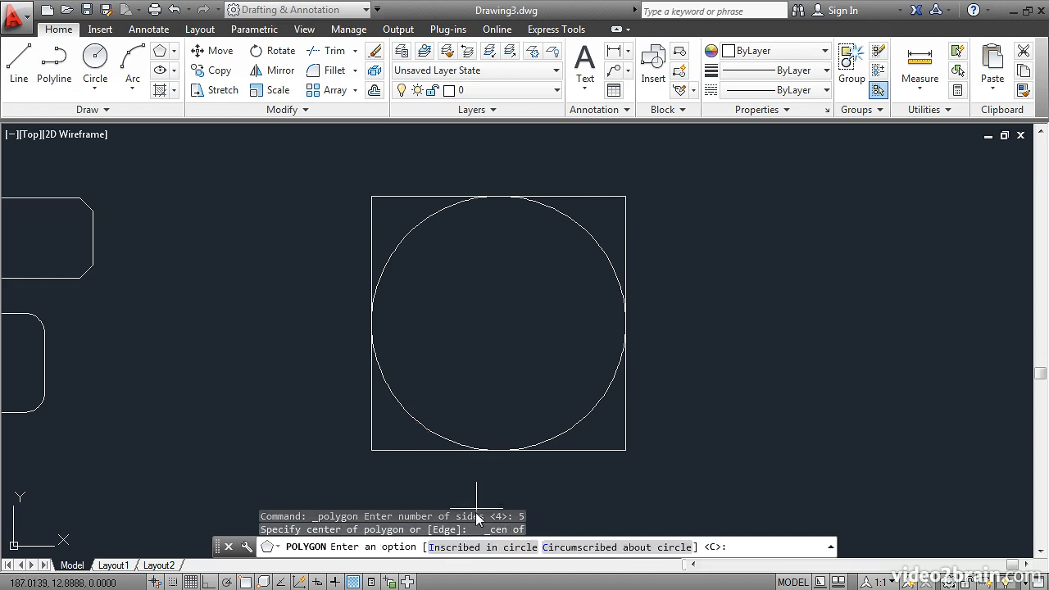
click(473, 549)
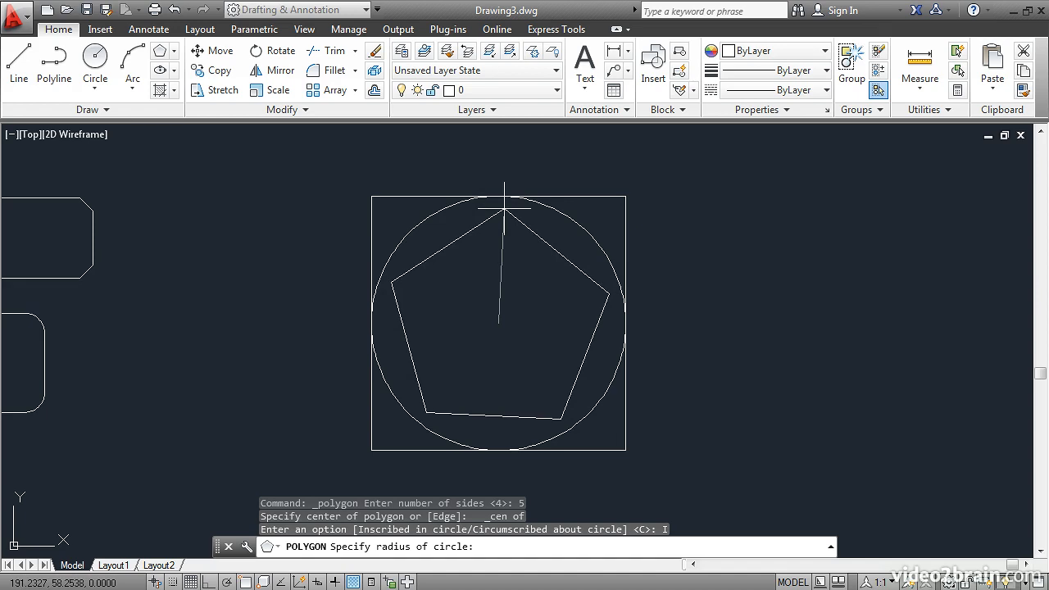
key(F8)
shift+right_click(508, 209)
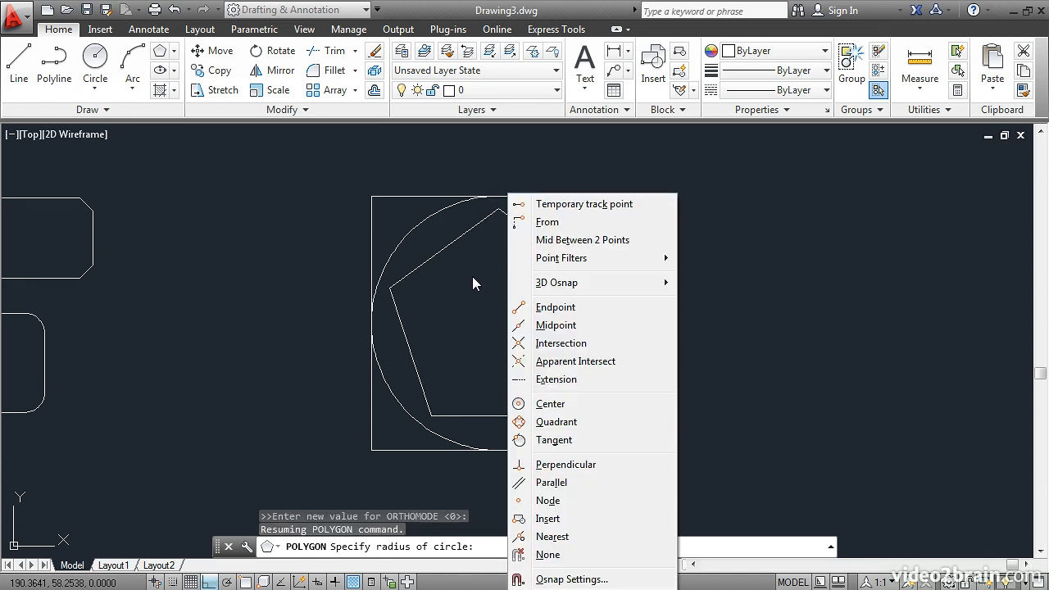
click(554, 421)
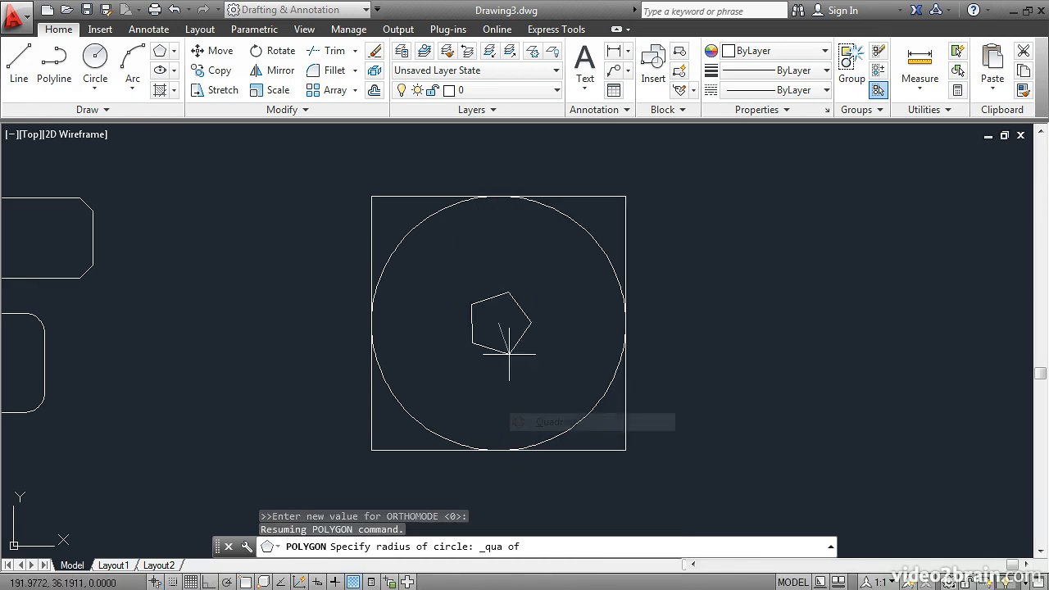
click(498, 197)
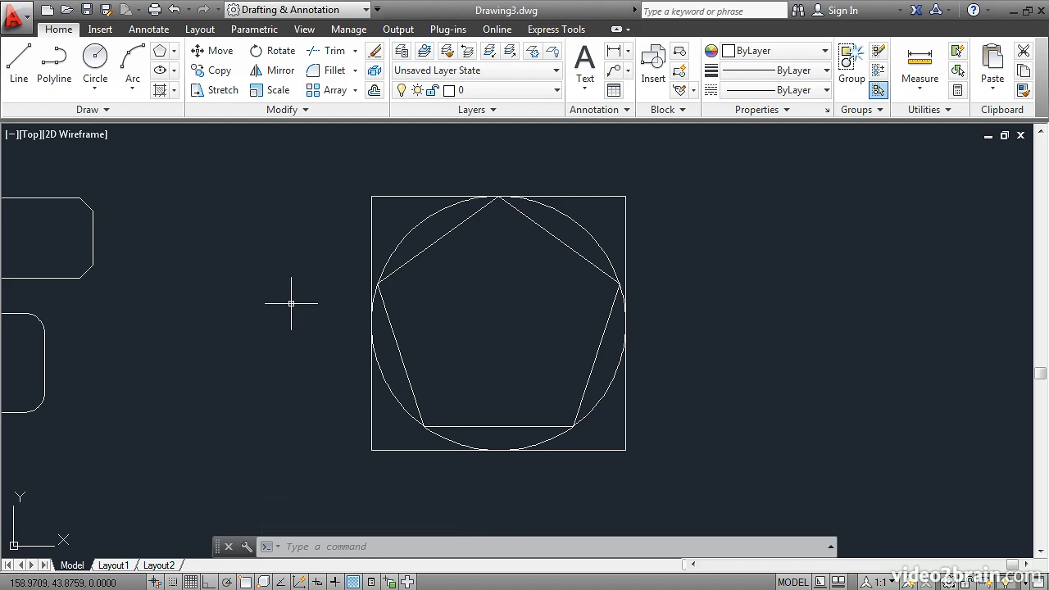
Step: Draw a 6-sided polygon by edge below the pentagon, snapping the edge from the right endpoint to the left endpoint of the pentagon's base
click(159, 55)
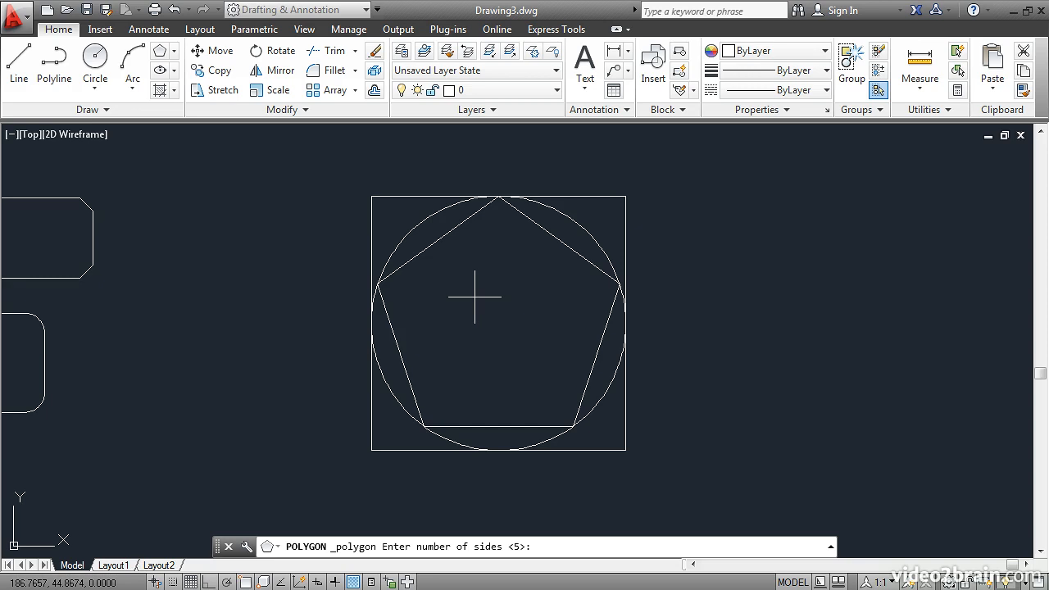
key(Return)
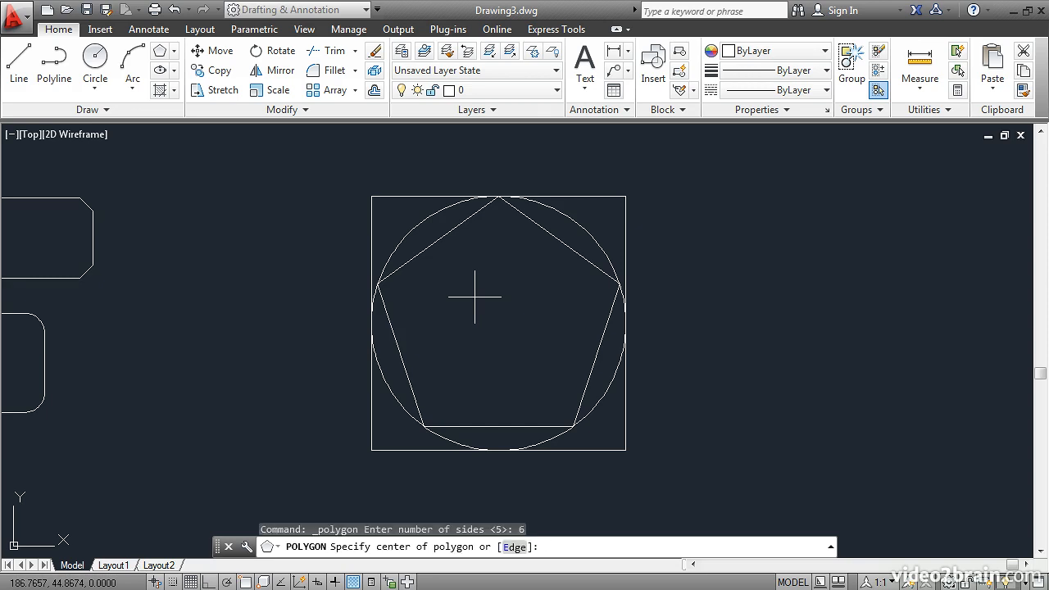
click(515, 547)
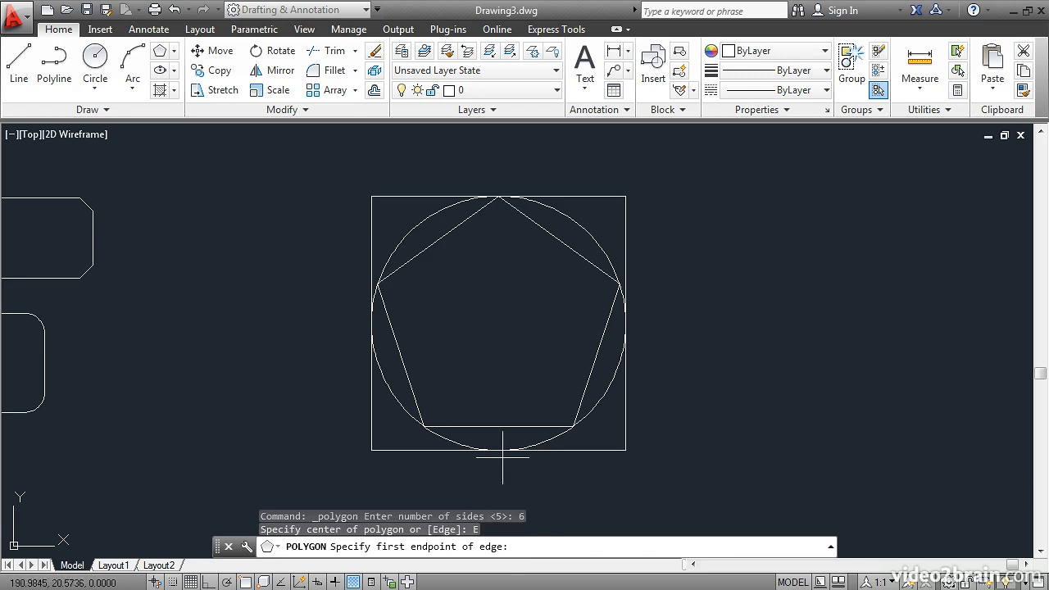
shift+right_click(511, 332)
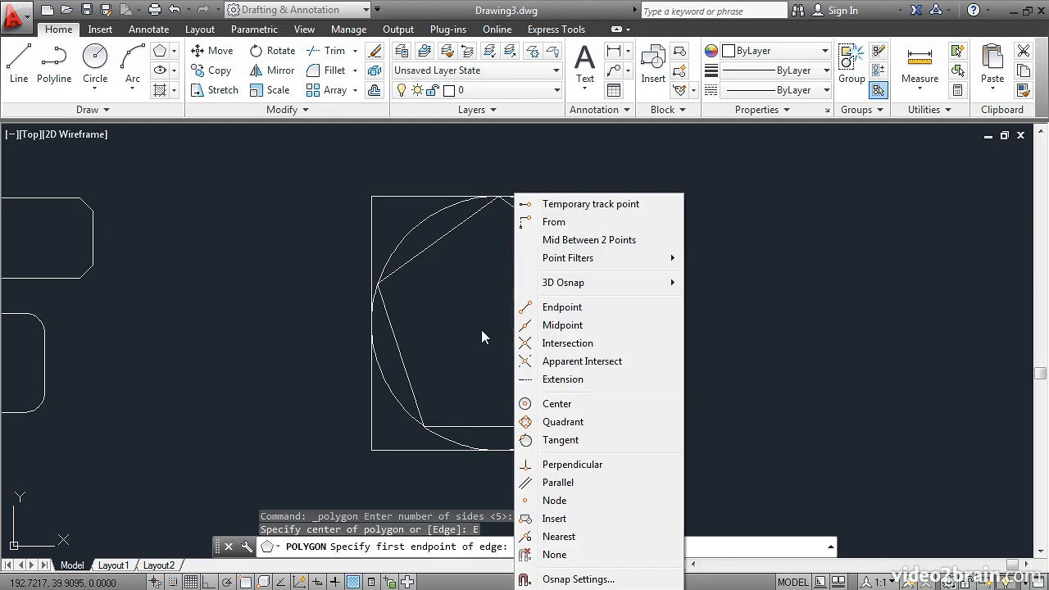
click(529, 307)
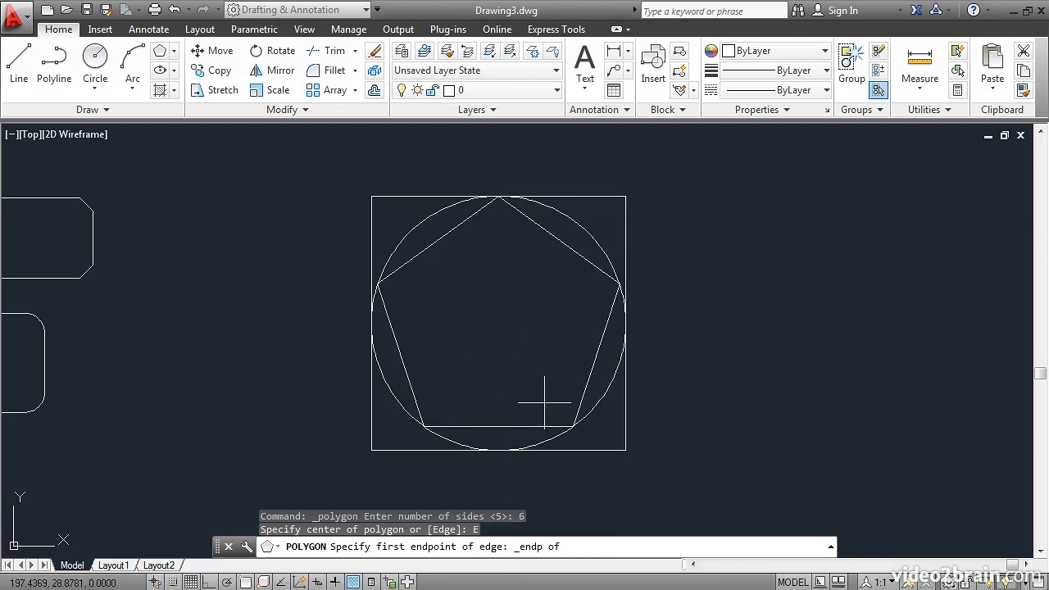
click(571, 426)
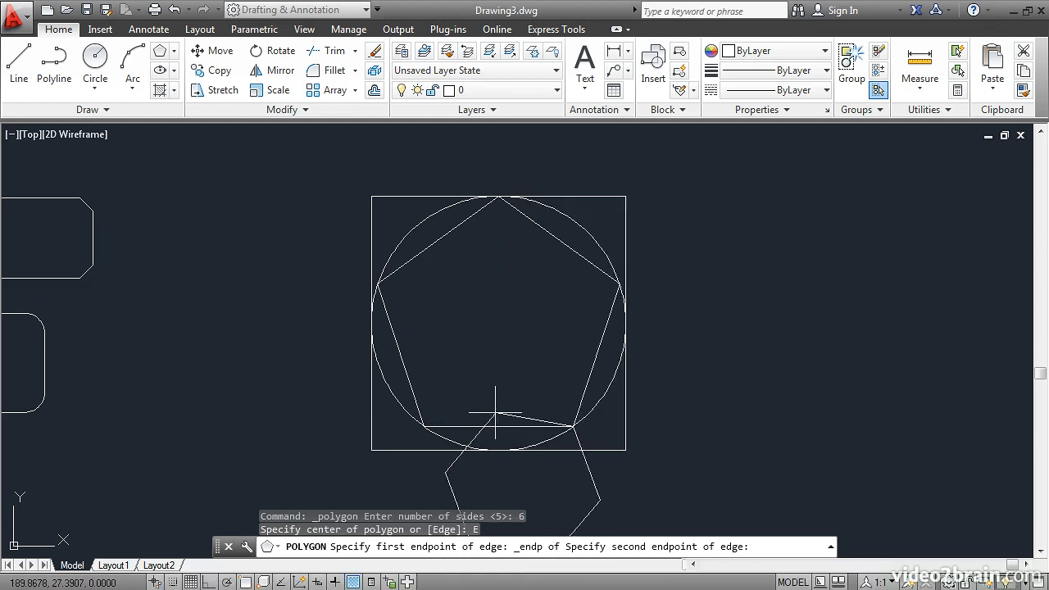
middle_drag(476, 412, 495, 305)
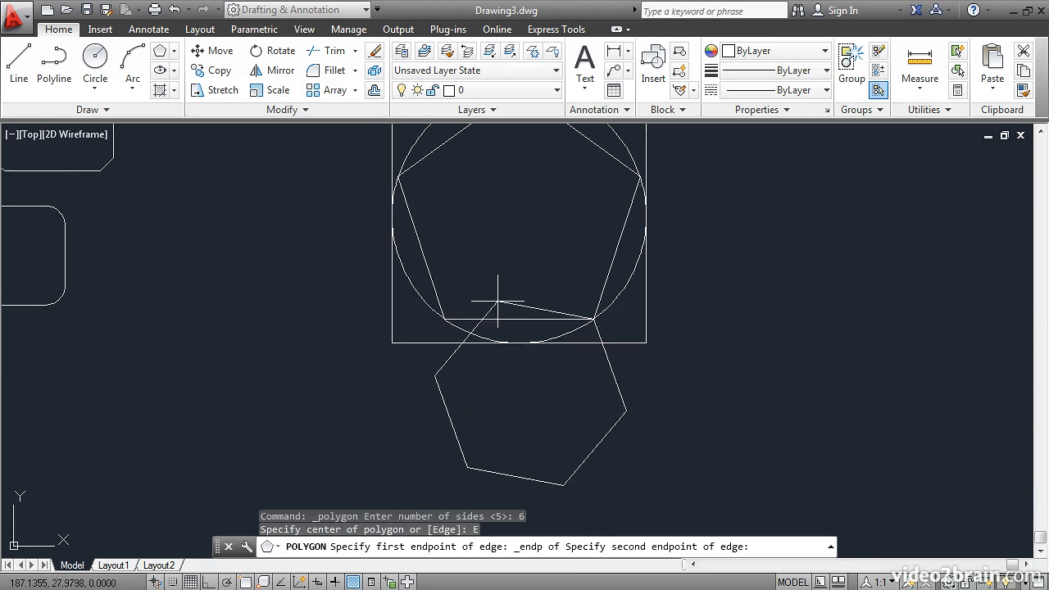
shift+right_click(475, 266)
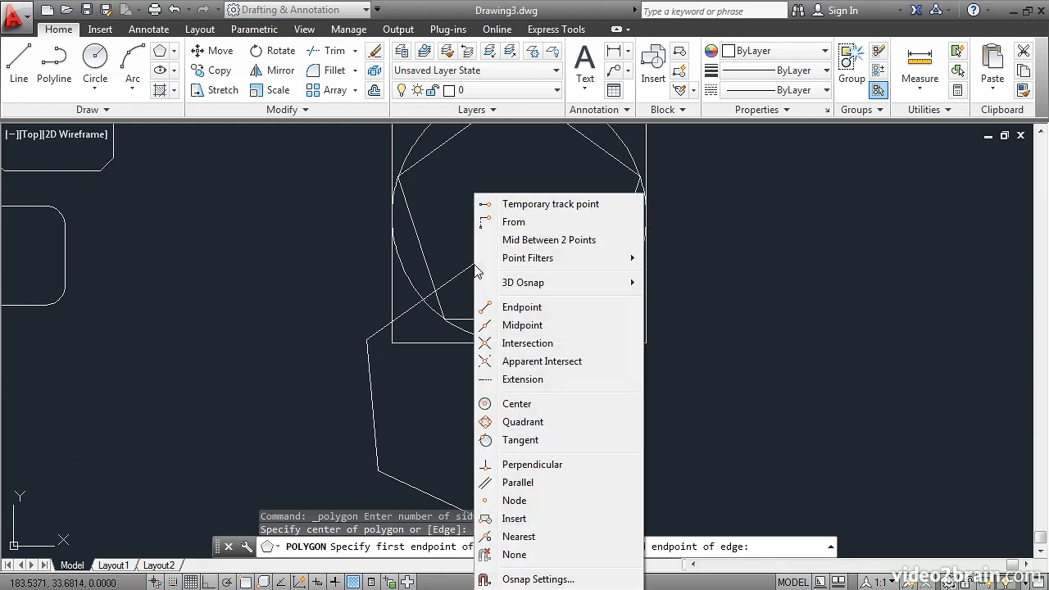
click(503, 308)
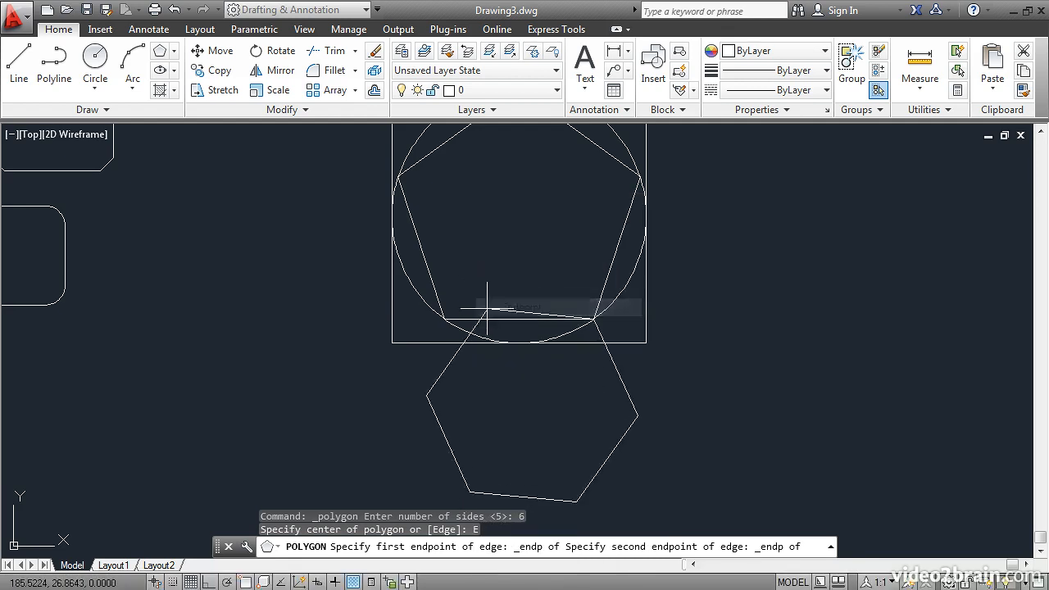
click(444, 319)
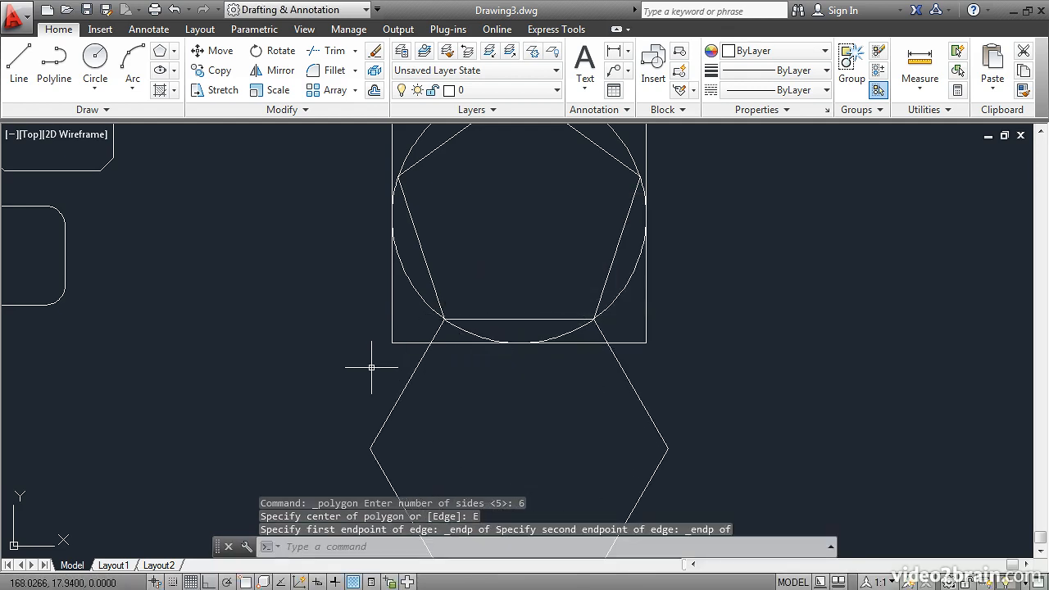
scroll(371, 368, down, 2)
middle_drag(415, 370, 403, 349)
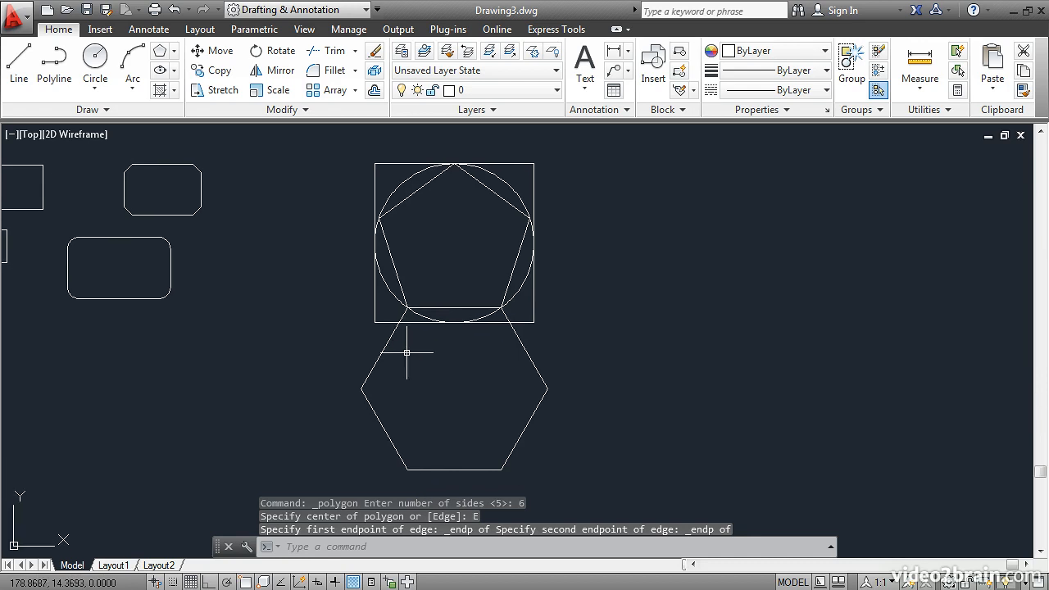